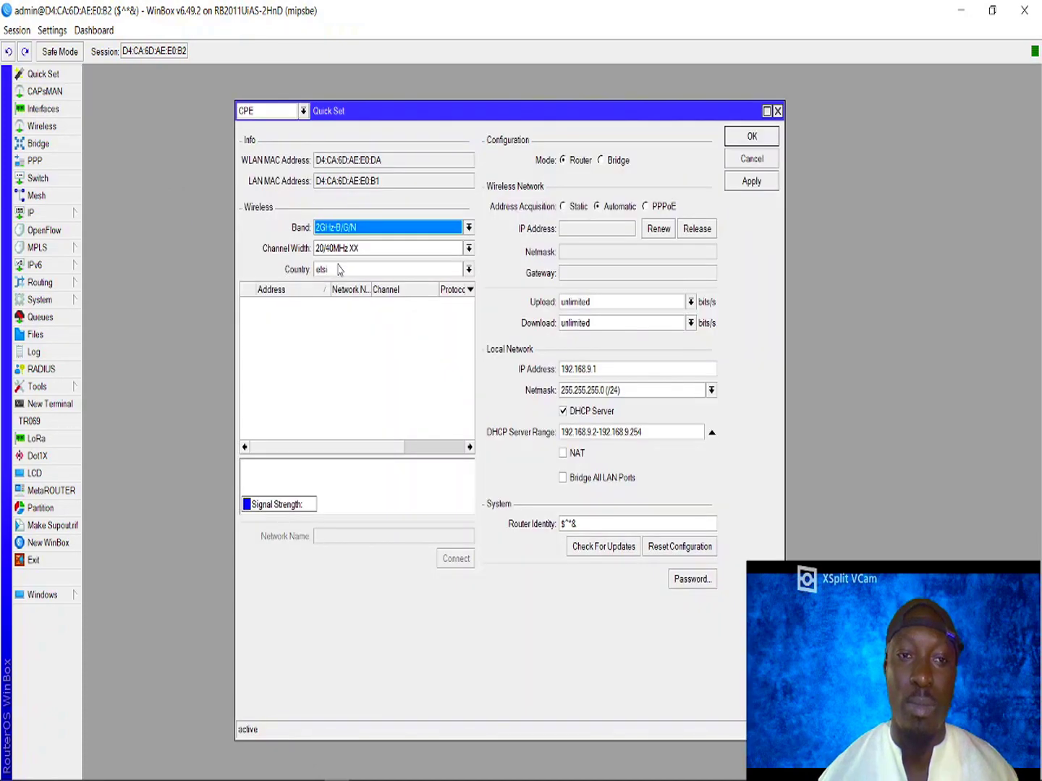
Step: Reposition the CPE-mode Quick Set window so the scan list shows nearby networks, then open IP
{"action": "left_click_drag", "start_coordinate": [458, 114], "coordinate": [588, 138]}
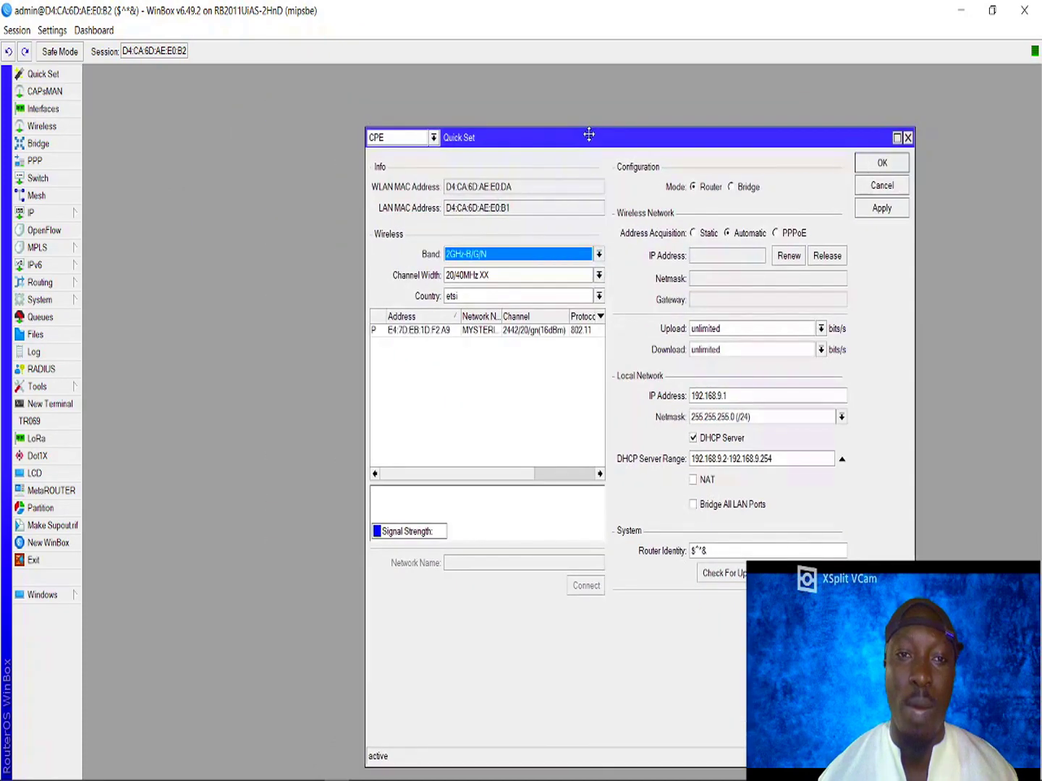
{"action": "left_click", "coordinate": [42, 215]}
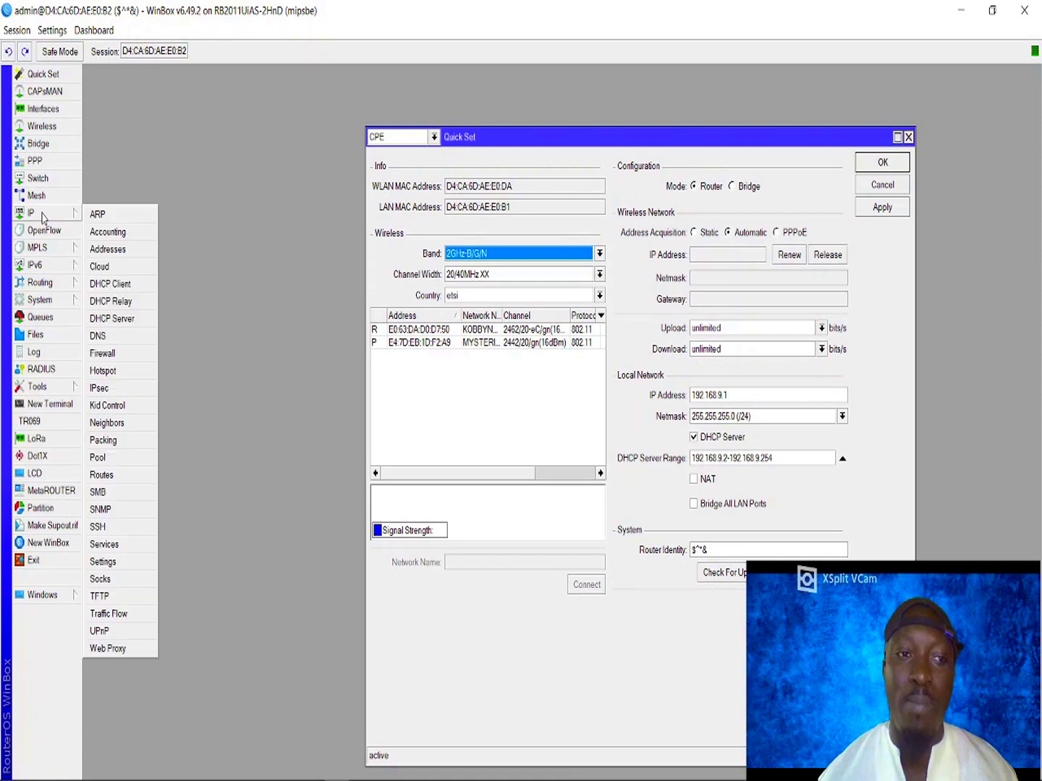
Step: Reapply the existing DHCP client, keeping wlan1 as its interface
{"action": "left_click", "coordinate": [128, 287]}
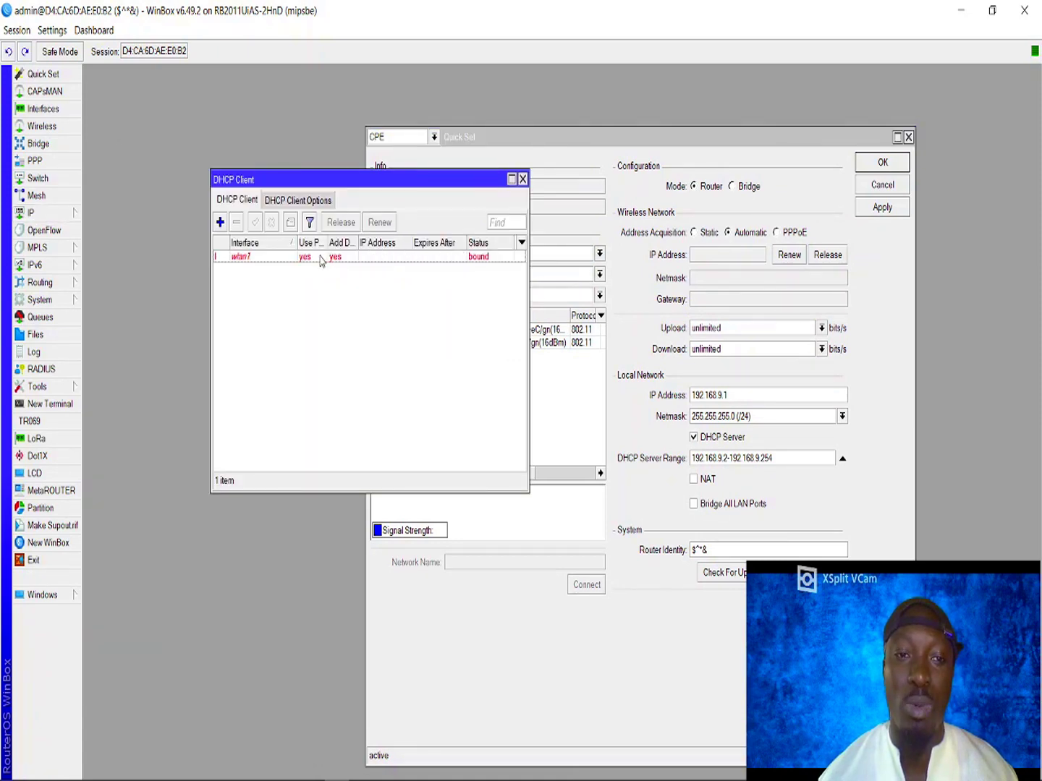
{"action": "double_click", "coordinate": [321, 258]}
{"action": "left_click", "coordinate": [557, 336]}
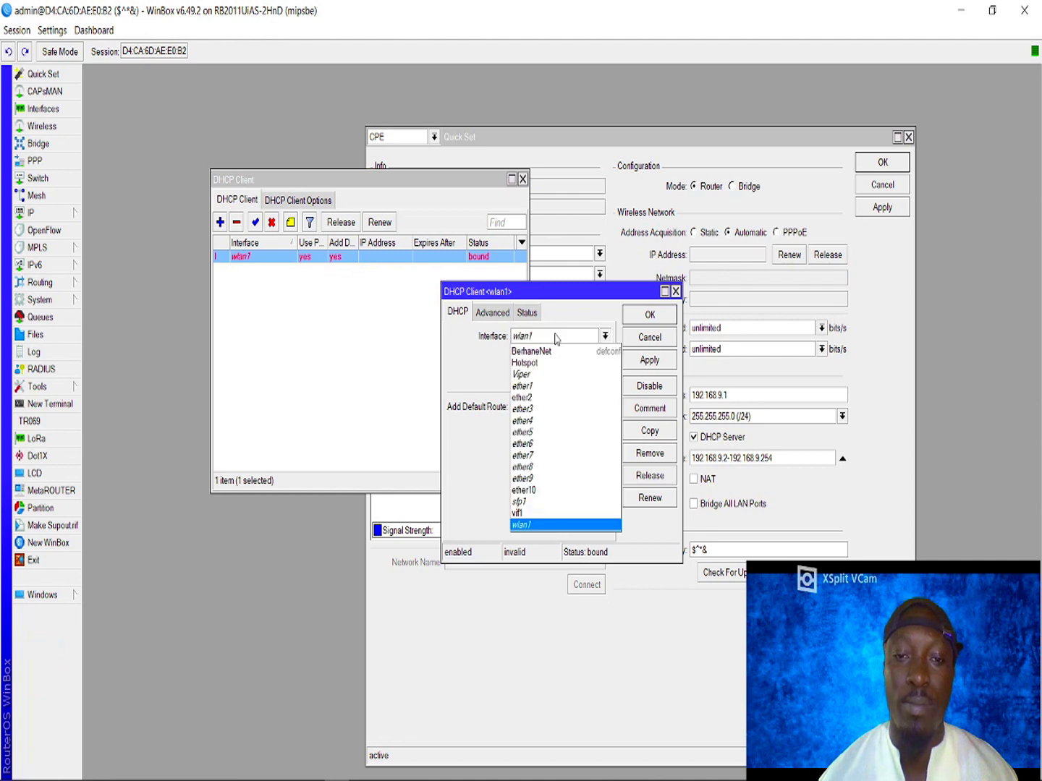
{"action": "left_click", "coordinate": [530, 525]}
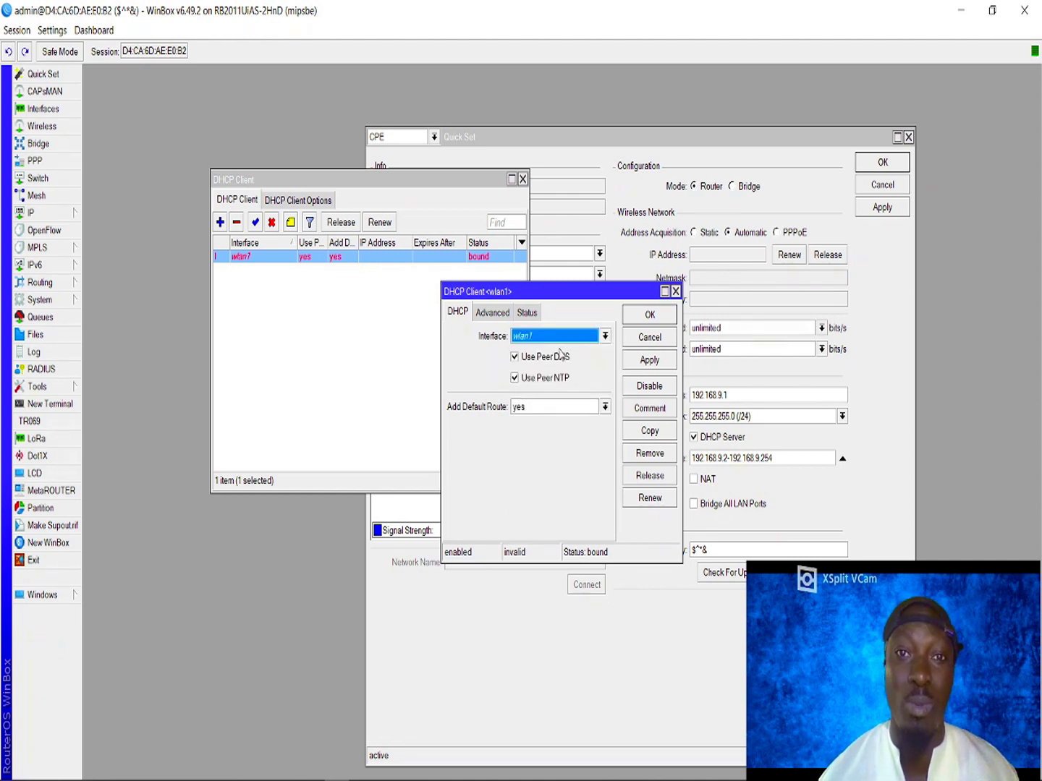
{"action": "left_click", "coordinate": [649, 359]}
{"action": "left_click", "coordinate": [643, 315]}
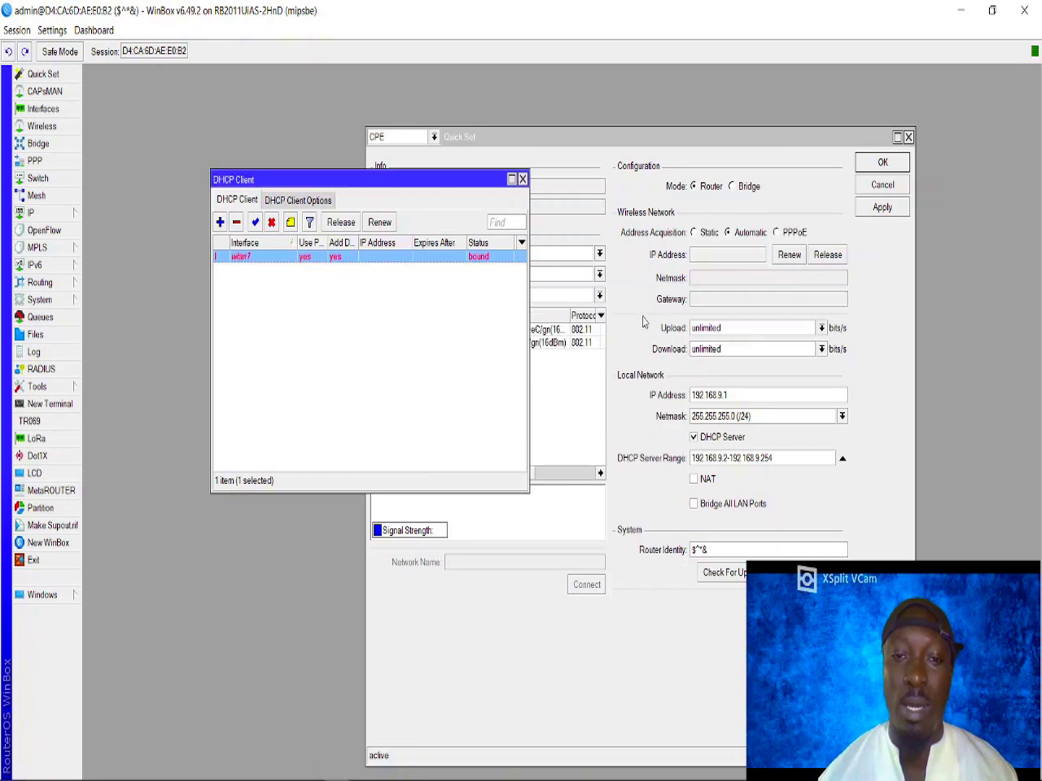
Step: Widen Quick Set's Network Name column and select the MYSTERIOUS network from the scan list
{"action": "left_click", "coordinate": [505, 149]}
{"action": "left_click_drag", "start_coordinate": [526, 139], "coordinate": [528, 127]}
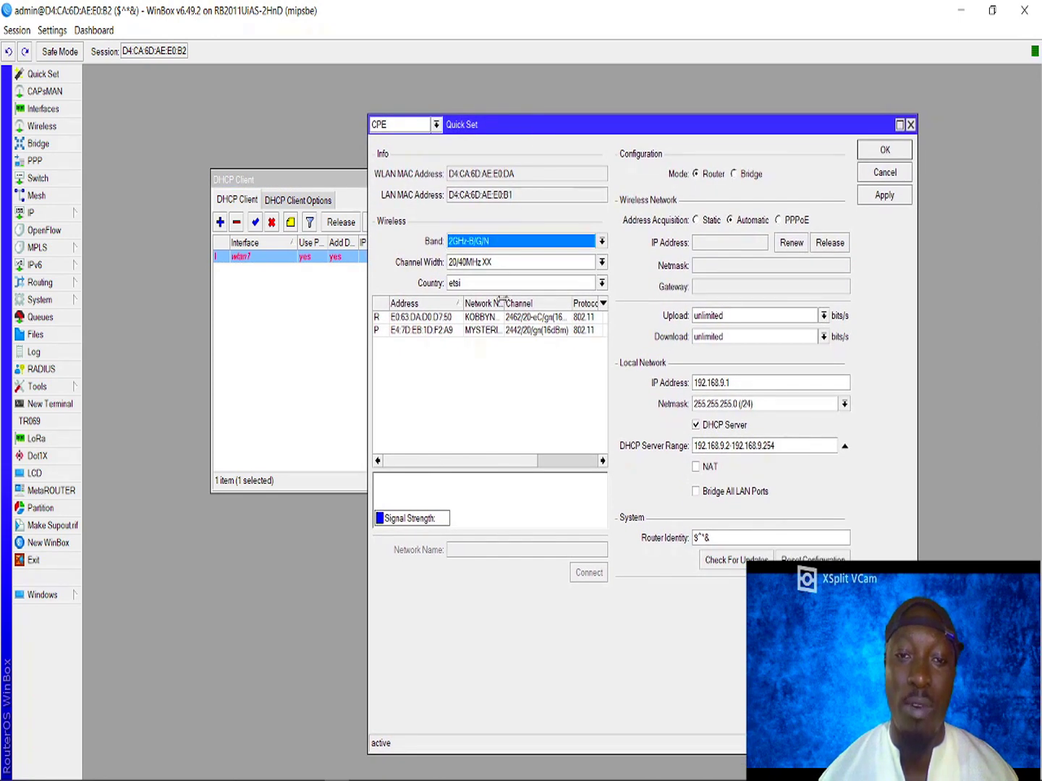
{"action": "mouse_move", "coordinate": [504, 300]}
{"action": "left_mouse_down"}
{"action": "mouse_move", "coordinate": [541, 302]}
{"action": "mouse_move", "coordinate": [514, 303]}
{"action": "left_mouse_up"}
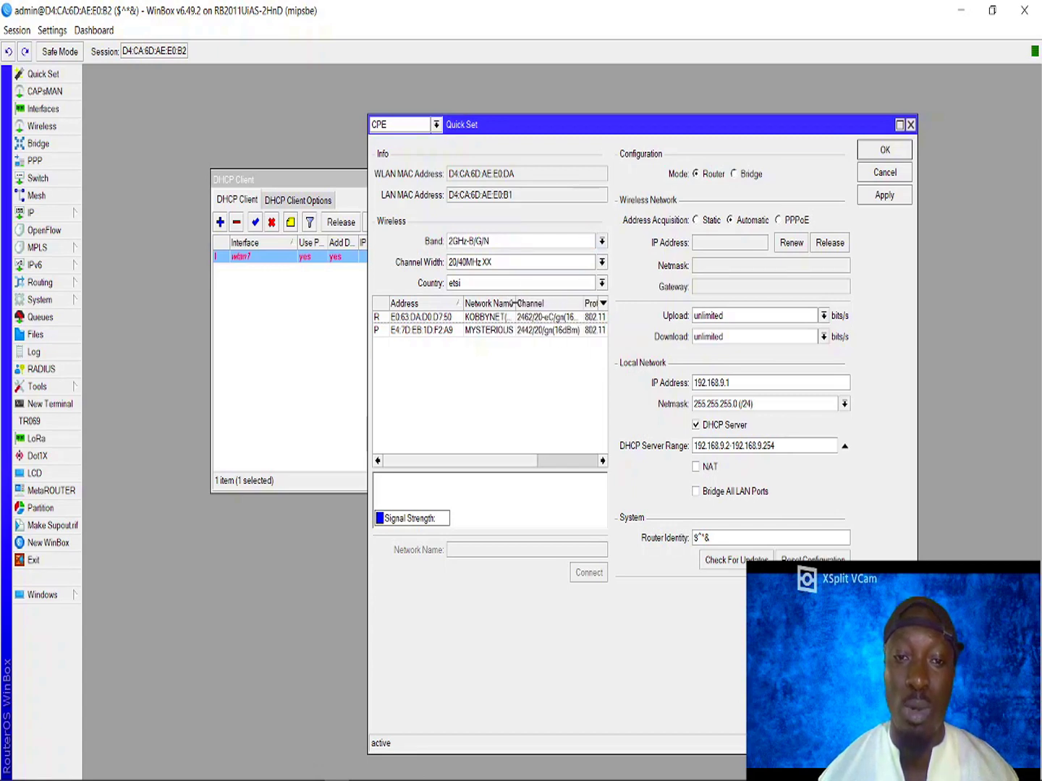
{"action": "left_click", "coordinate": [490, 331]}
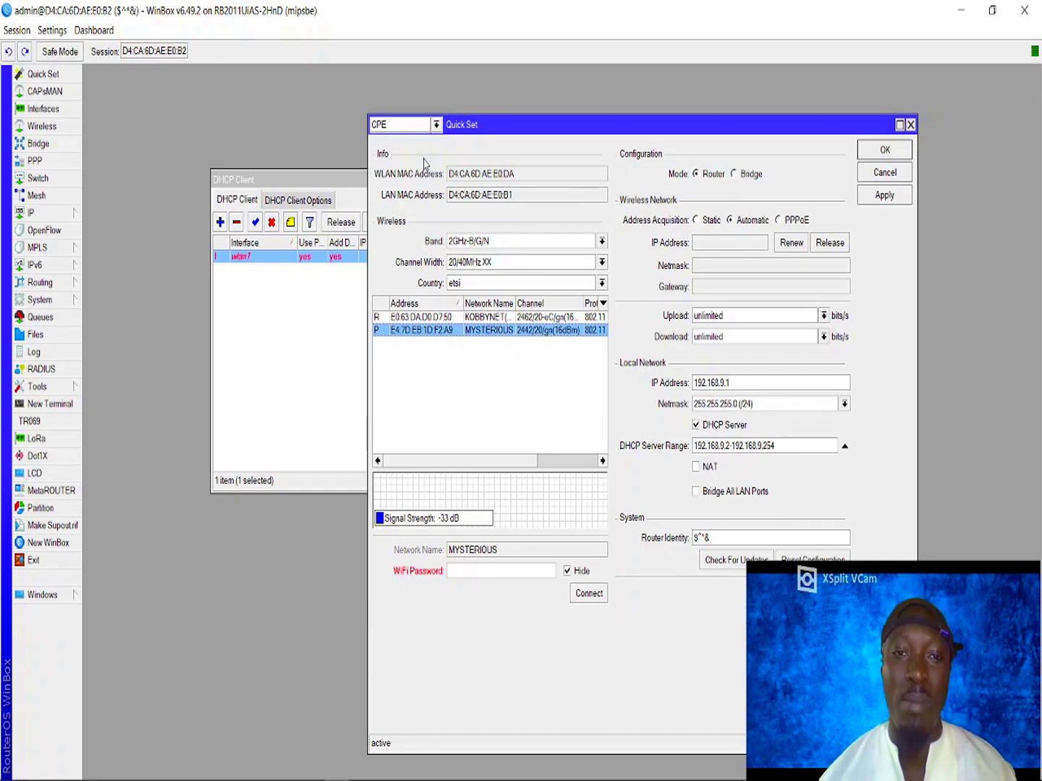
{"action": "left_click", "coordinate": [436, 125]}
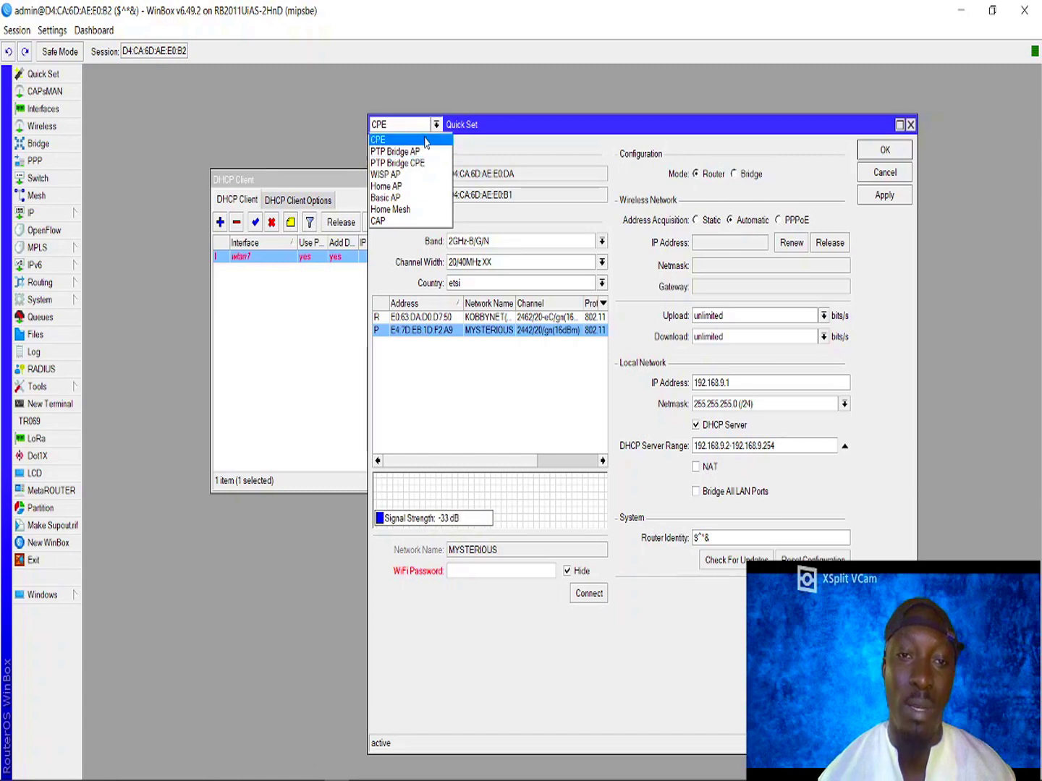
Step: Keep CPE mode and start entering the MYSTERIOUS network's WiFi password
{"action": "left_click", "coordinate": [425, 141]}
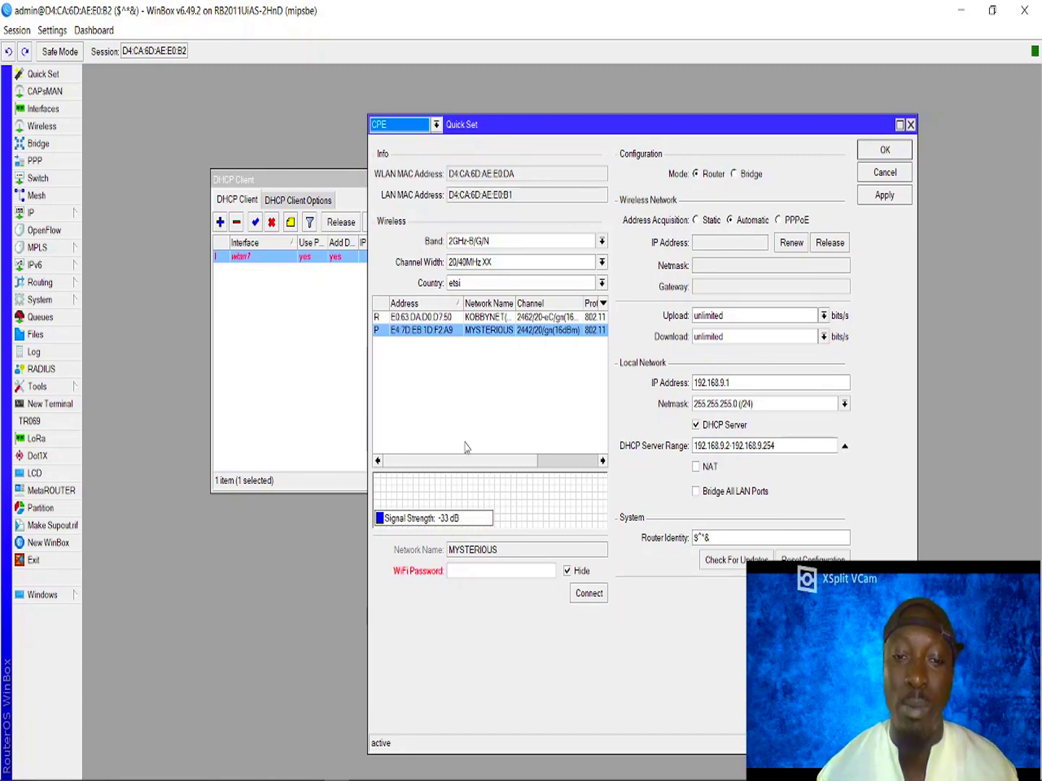
{"action": "left_click", "coordinate": [465, 570]}
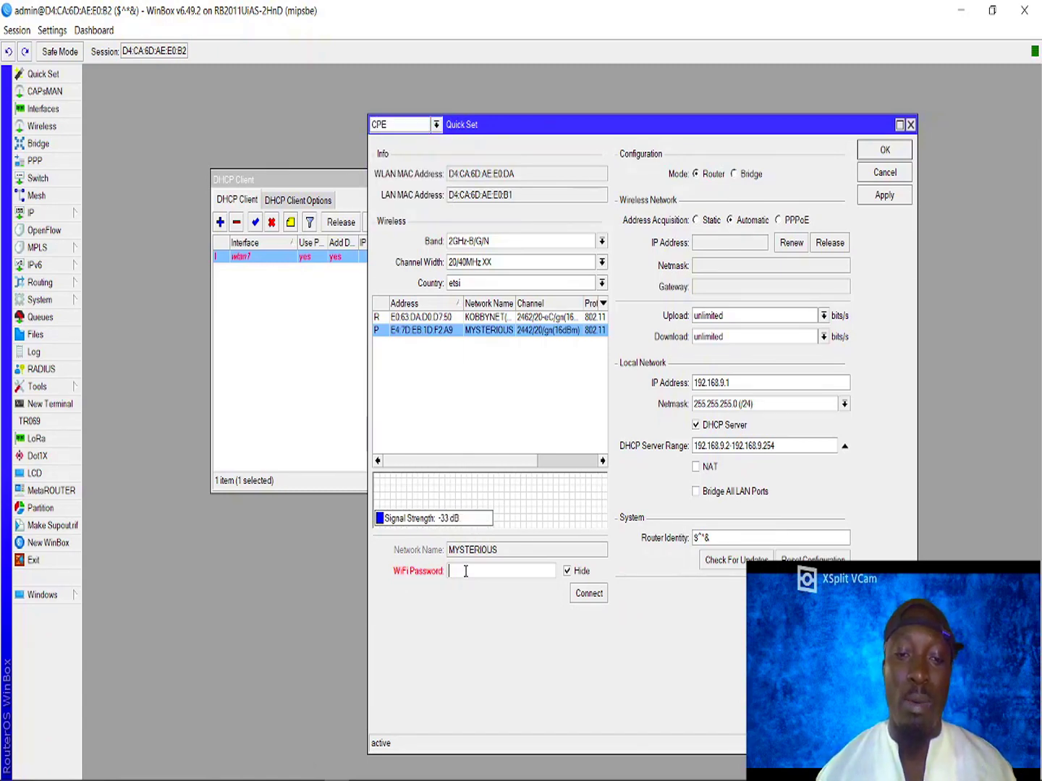
{"action": "type", "text": "*"}
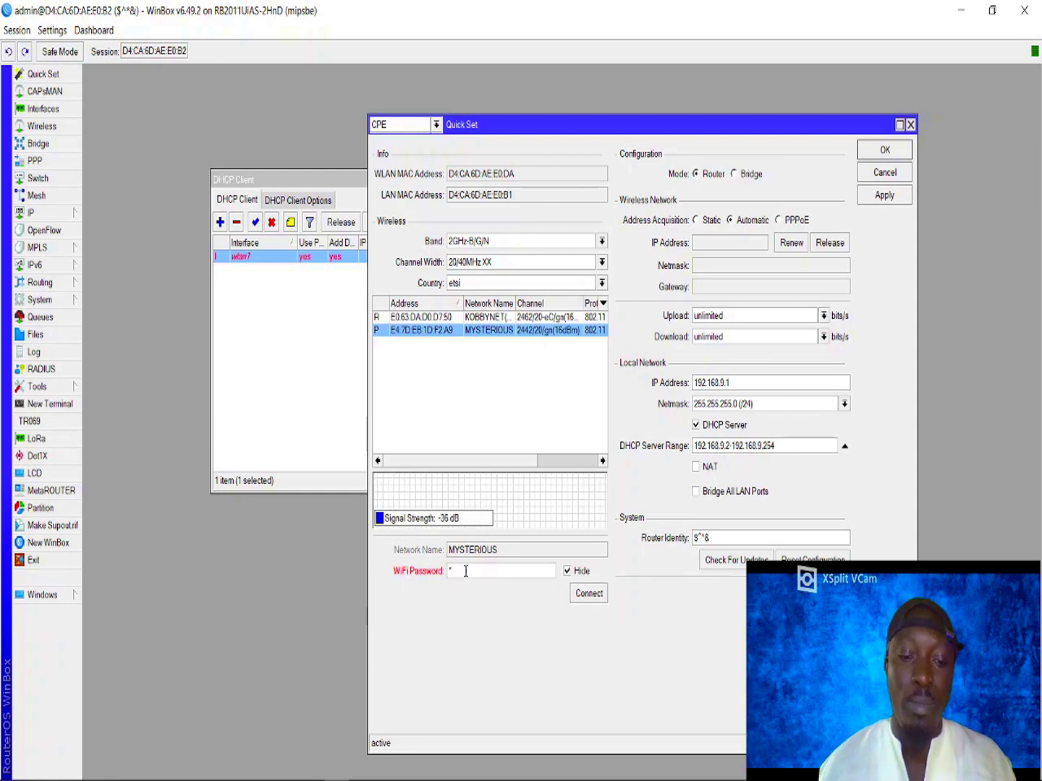
{"action": "type", "text": "****"}
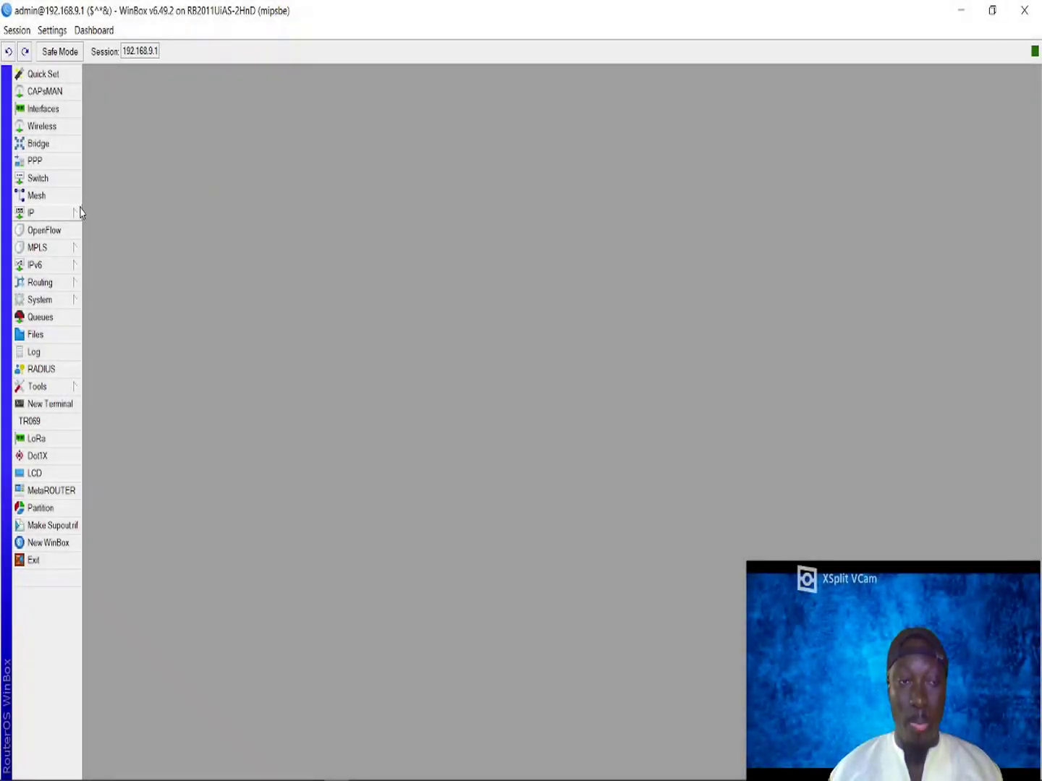
Step: Rename the Viper virtual wireless interface to Owuubii
{"action": "left_click", "coordinate": [69, 217]}
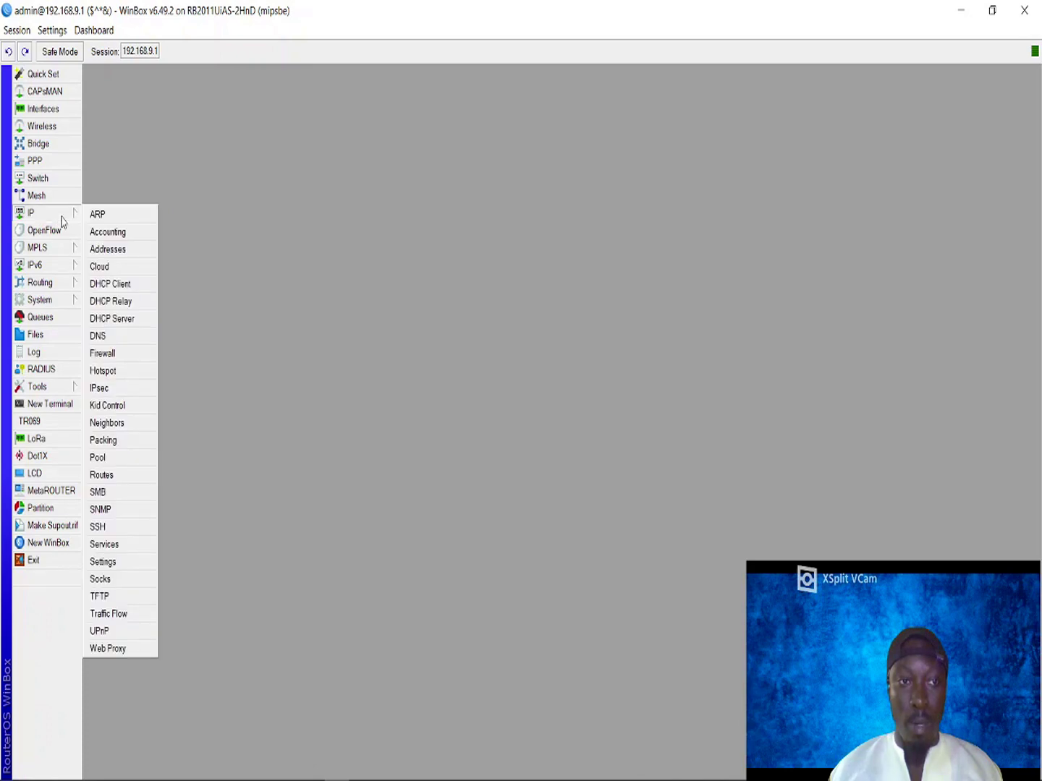
{"action": "left_click", "coordinate": [55, 125]}
{"action": "left_click", "coordinate": [151, 367]}
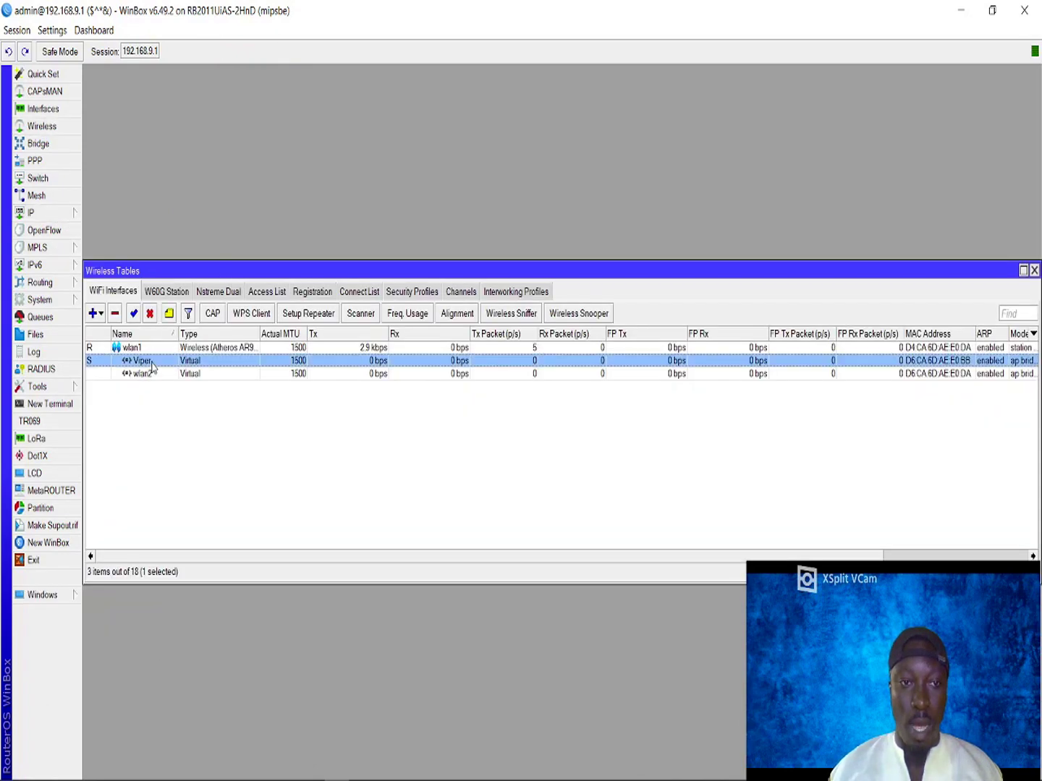
{"action": "double_click", "coordinate": [157, 366]}
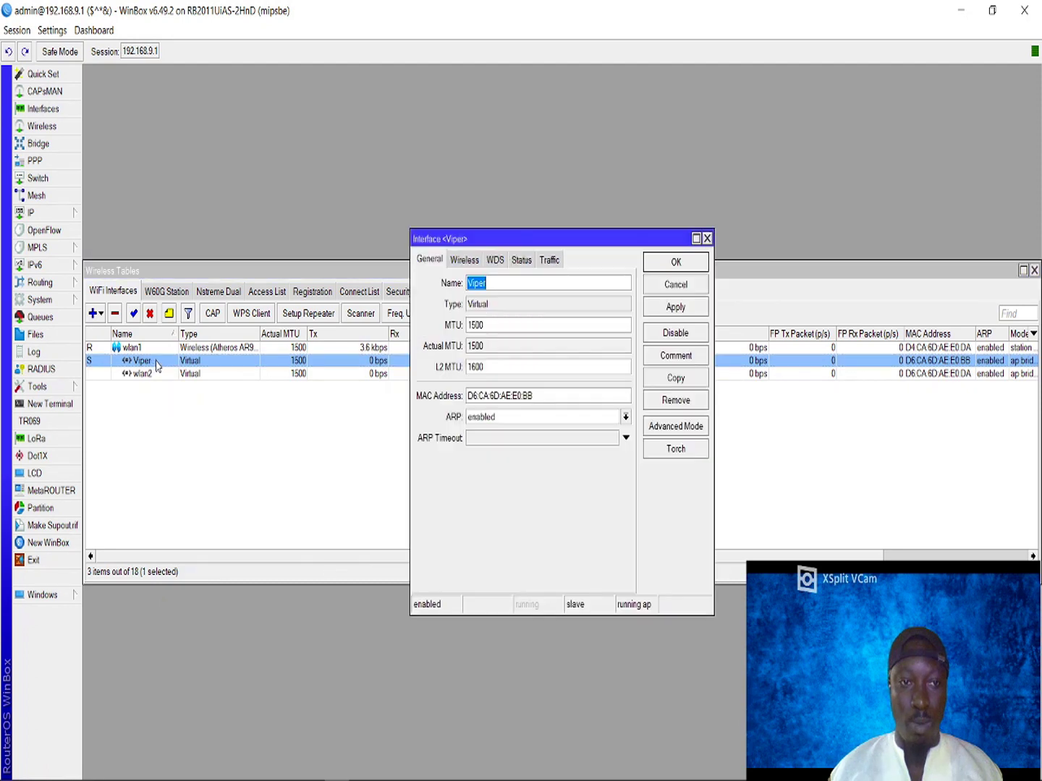
{"action": "type", "text": "Owuubii"}
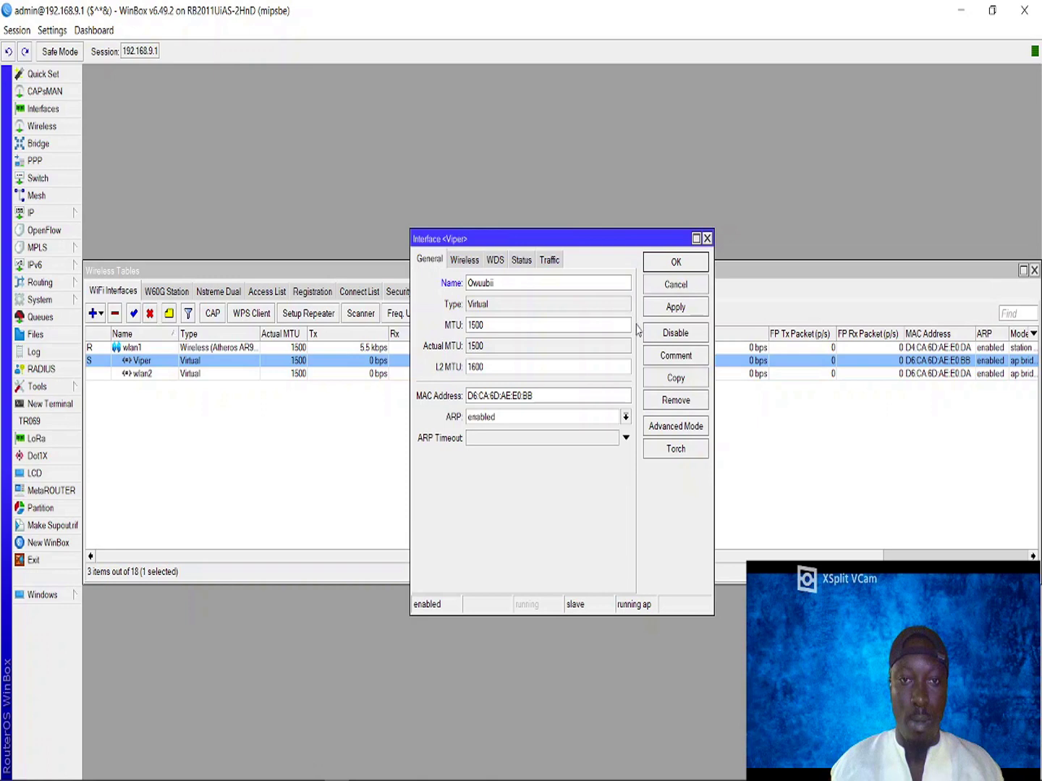
{"action": "left_click", "coordinate": [674, 307]}
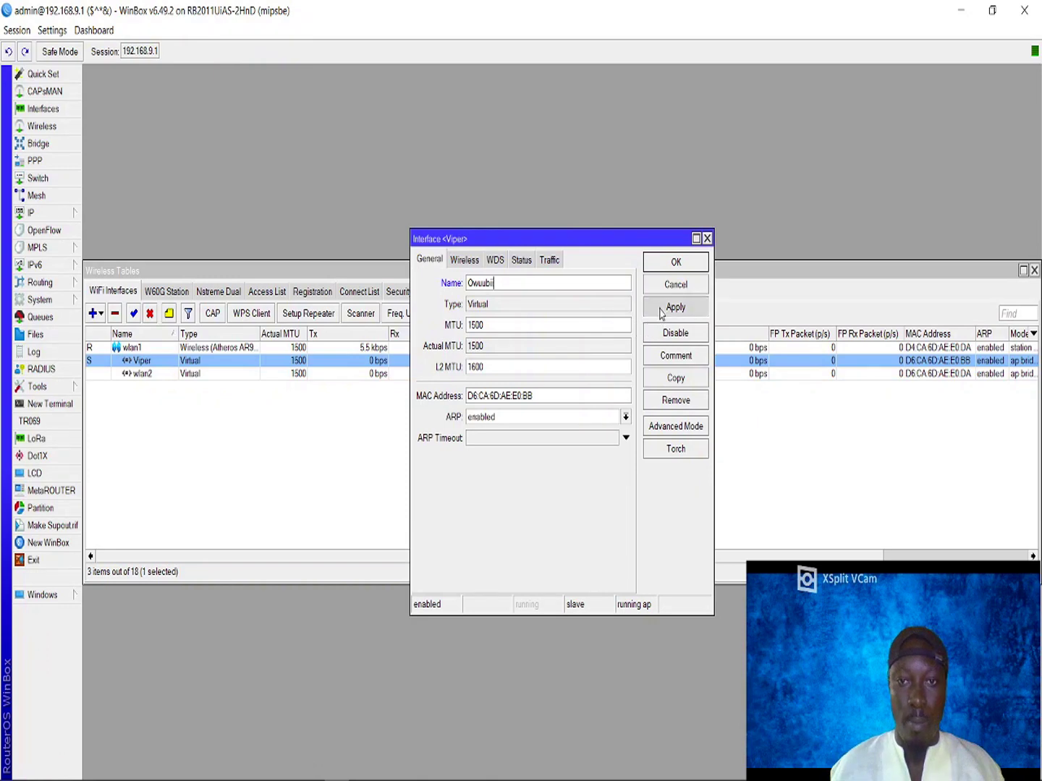
{"action": "left_click", "coordinate": [674, 262]}
{"action": "left_click", "coordinate": [287, 417]}
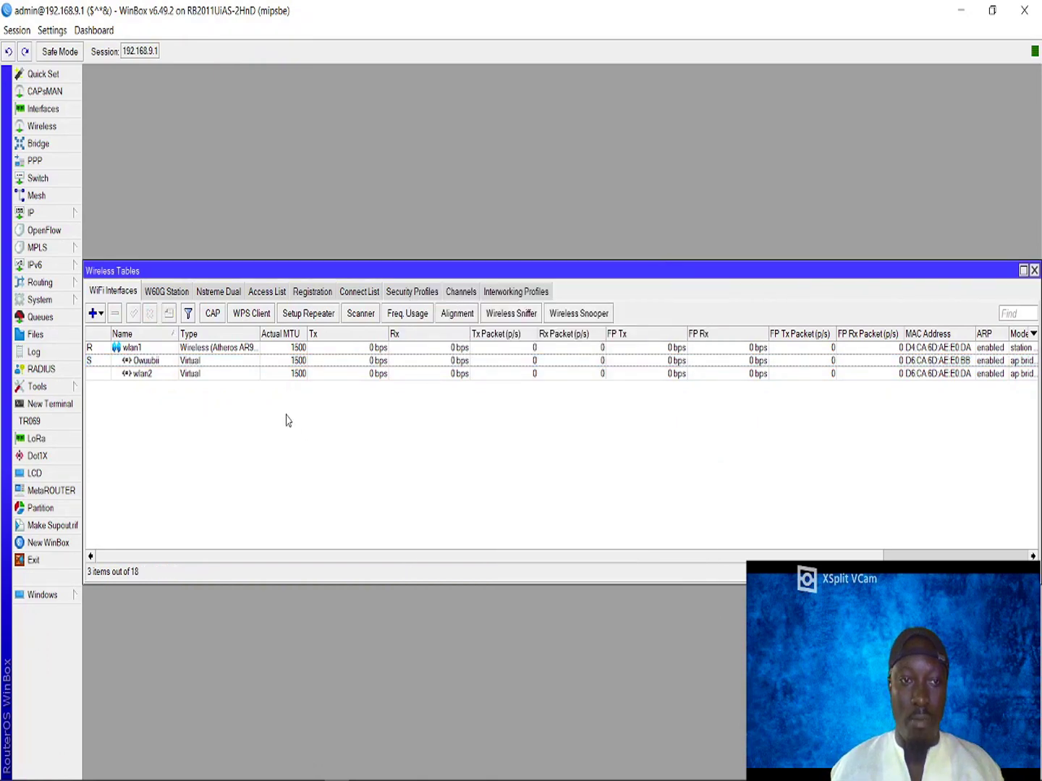
{"action": "left_click", "coordinate": [63, 216]}
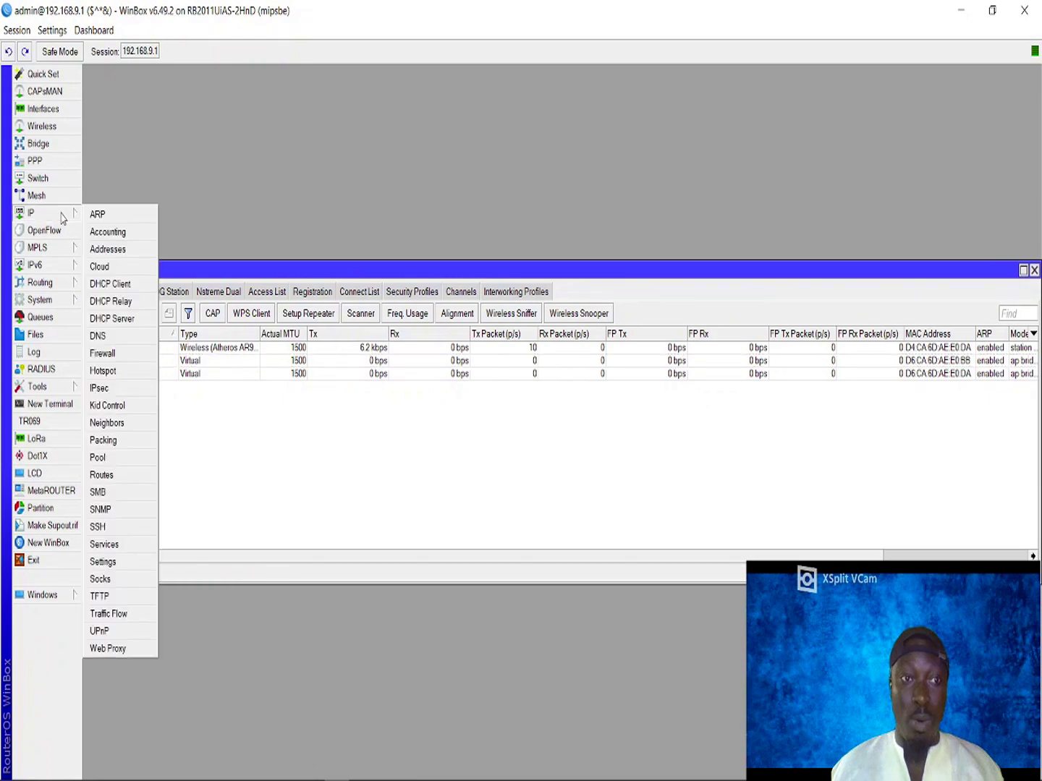
Step: Add address 192.168.40.1/24 (network 192.168.40.0) on the Owuubii interface
{"action": "left_click", "coordinate": [118, 250]}
{"action": "left_click_drag", "start_coordinate": [527, 276], "coordinate": [604, 354]}
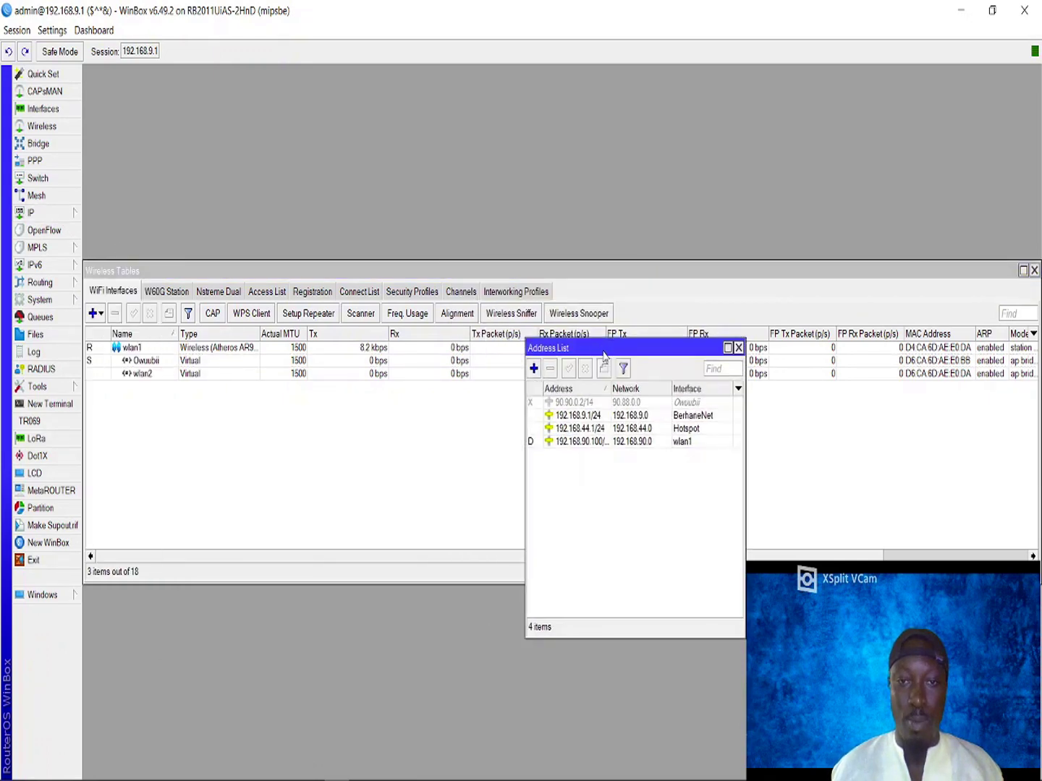
{"action": "left_click", "coordinate": [534, 369]}
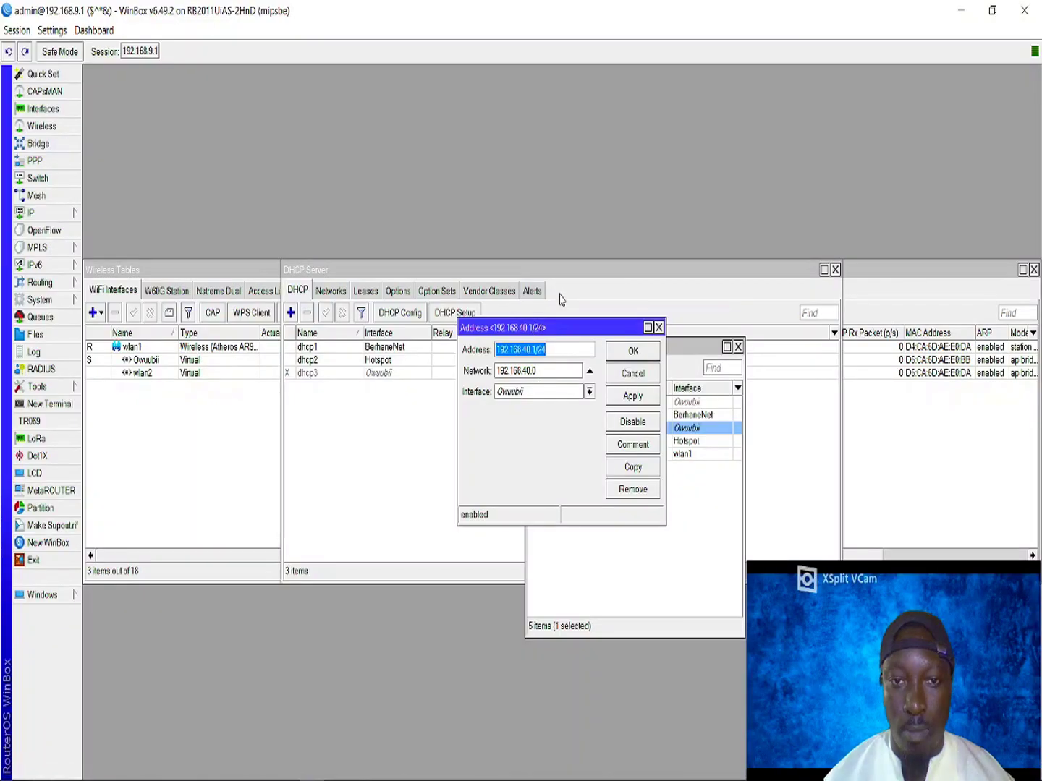
{"action": "left_click_drag", "start_coordinate": [544, 331], "coordinate": [414, 155]}
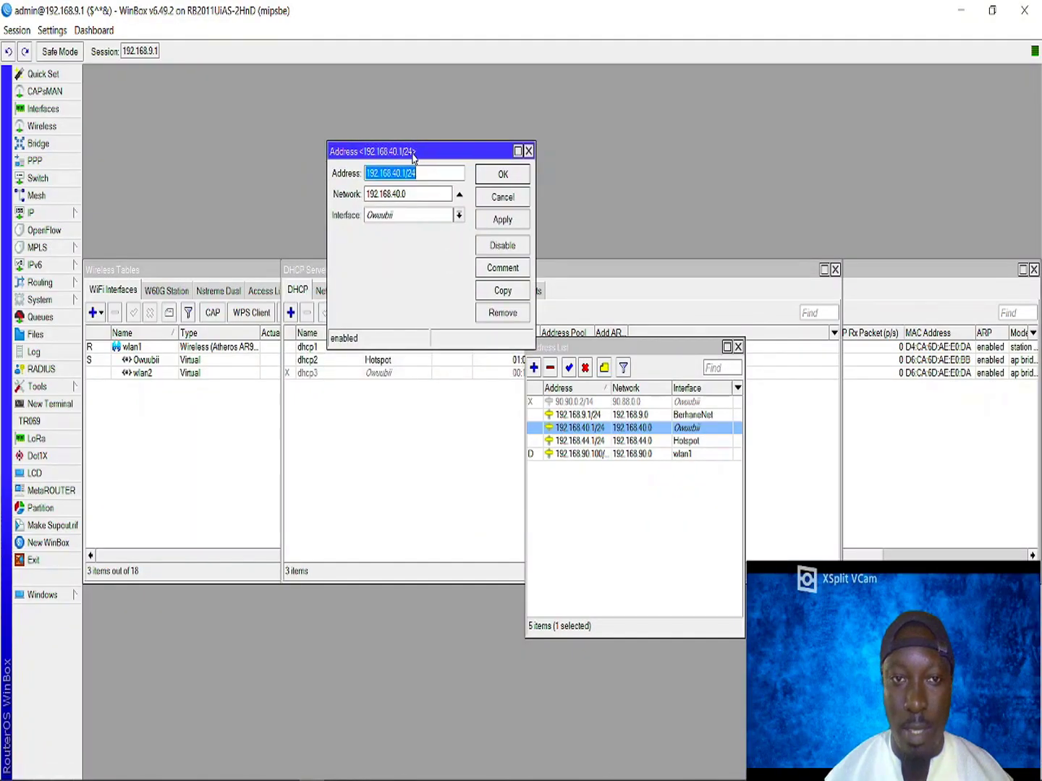
{"action": "left_click", "coordinate": [403, 193]}
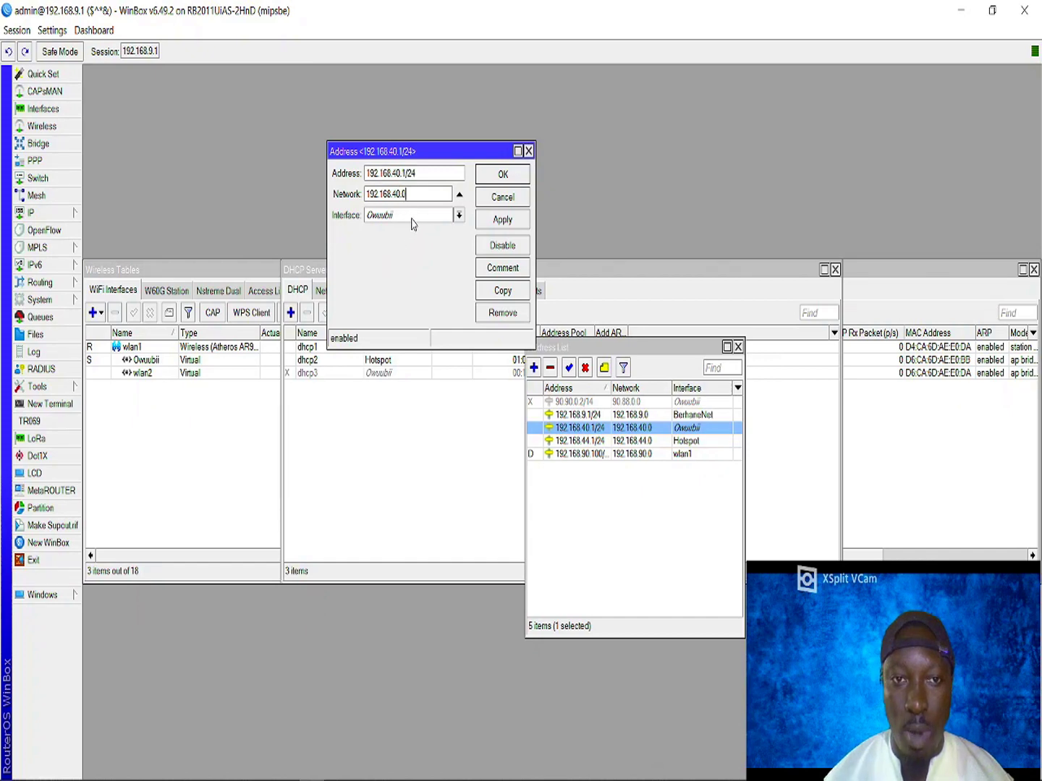
{"action": "left_click", "coordinate": [411, 216]}
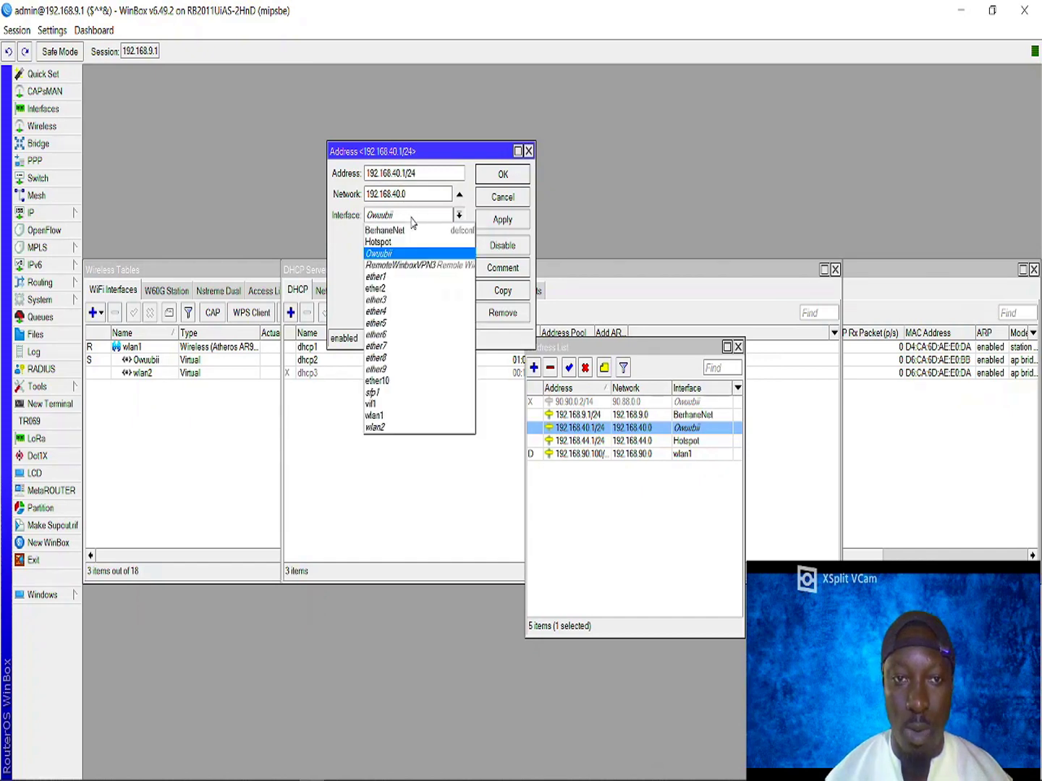
{"action": "left_click", "coordinate": [412, 219]}
{"action": "left_click", "coordinate": [494, 218]}
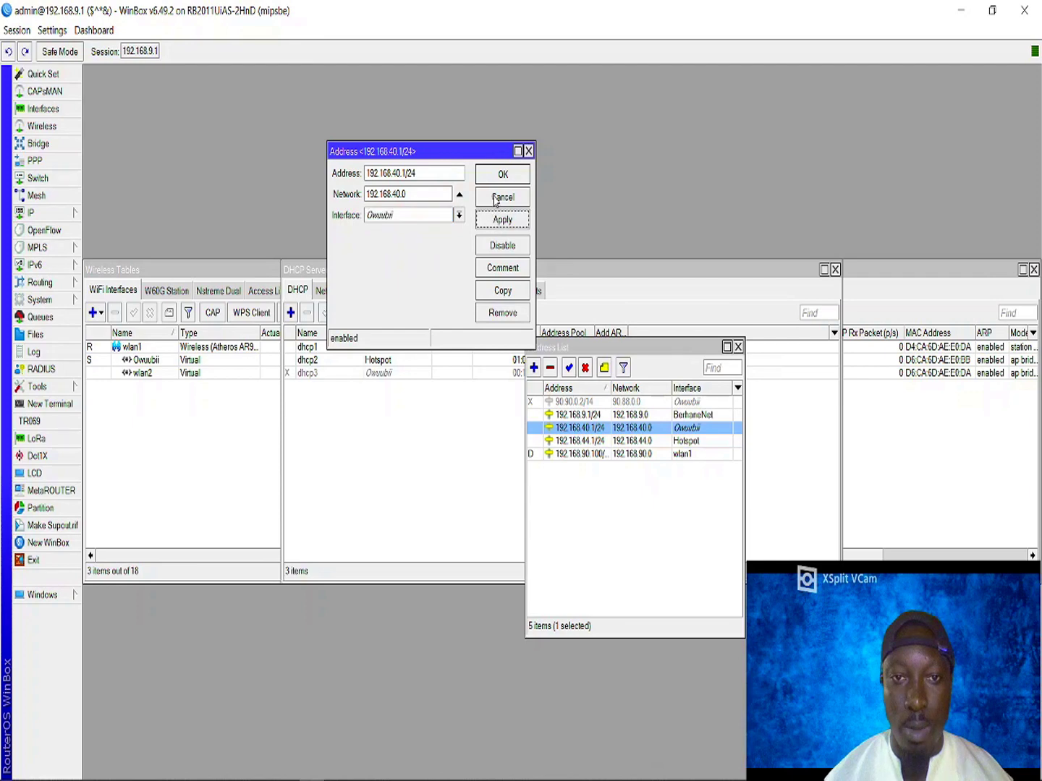
{"action": "left_click", "coordinate": [500, 175]}
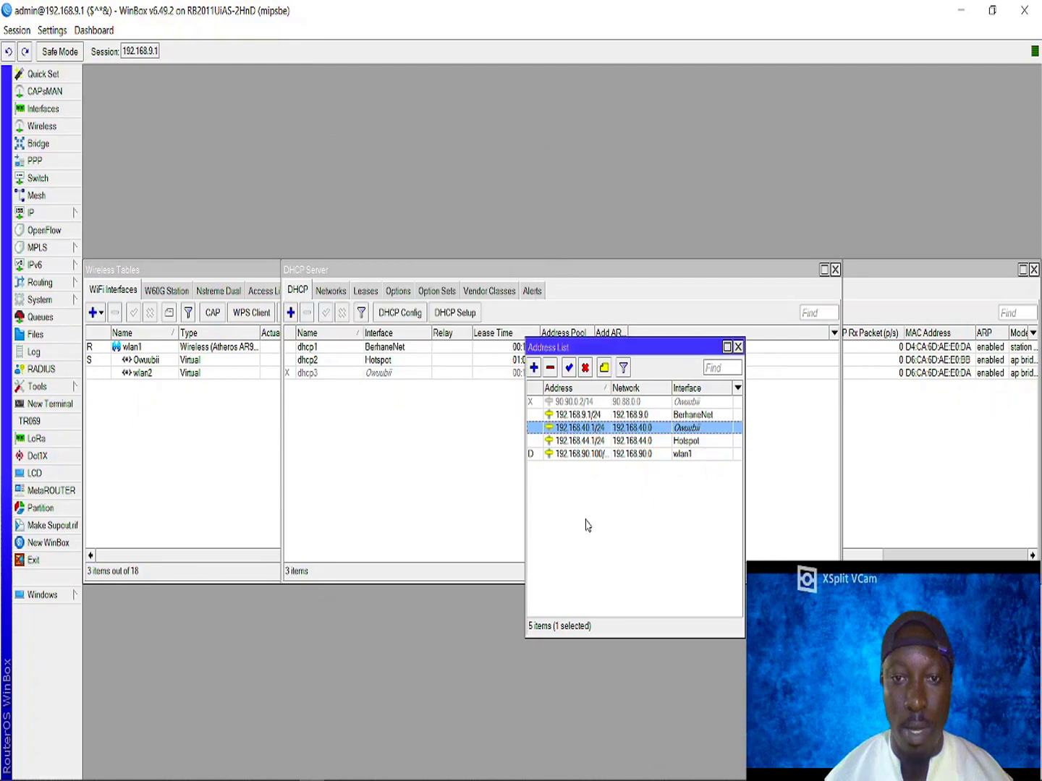
Step: Close the Address List and start DHCP Setup with Owuubii as the server interface
{"action": "left_click", "coordinate": [738, 348]}
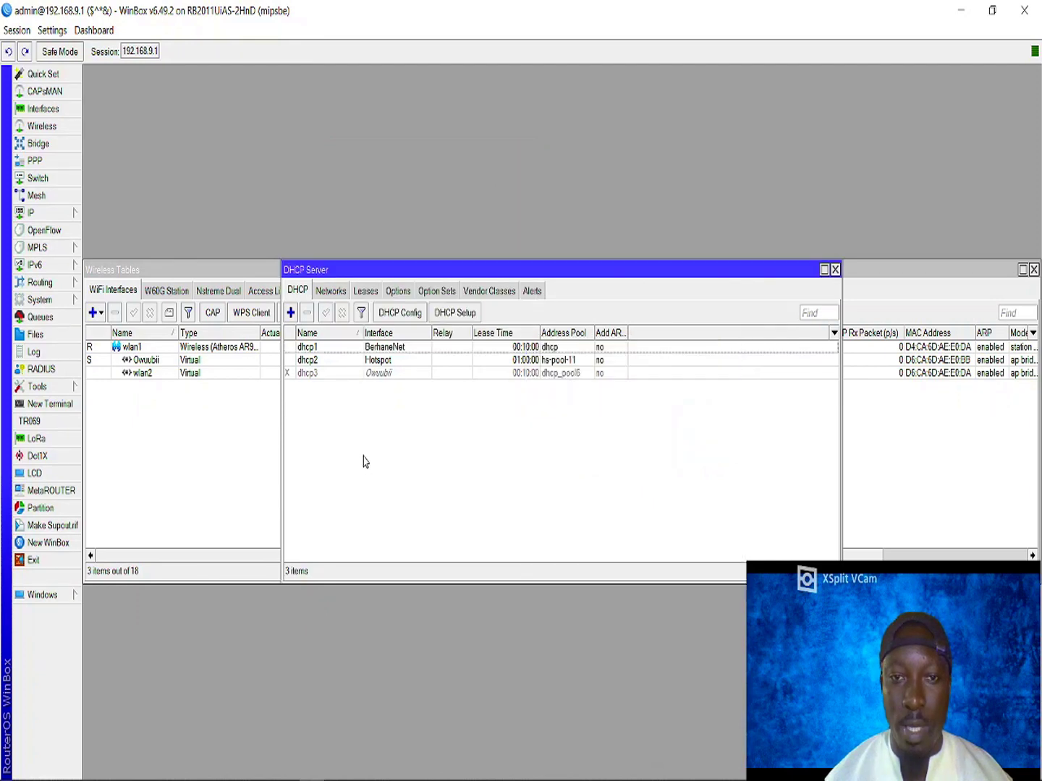
{"action": "left_click", "coordinate": [447, 319]}
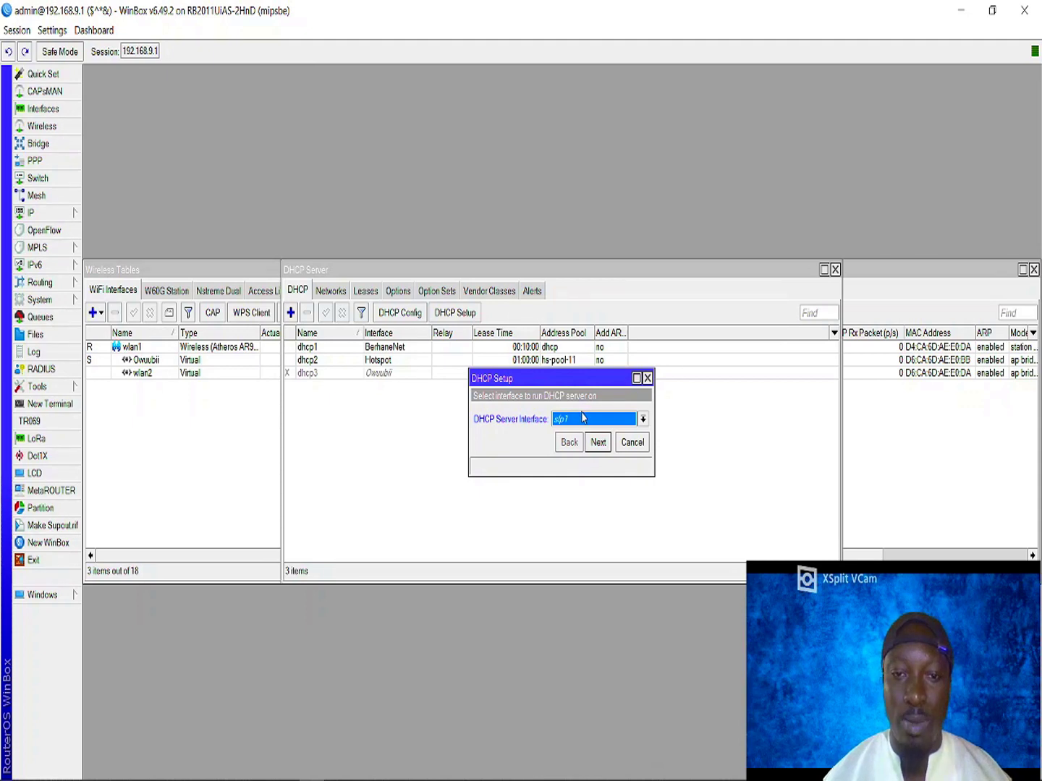
{"action": "left_click", "coordinate": [583, 418]}
{"action": "left_click", "coordinate": [575, 459]}
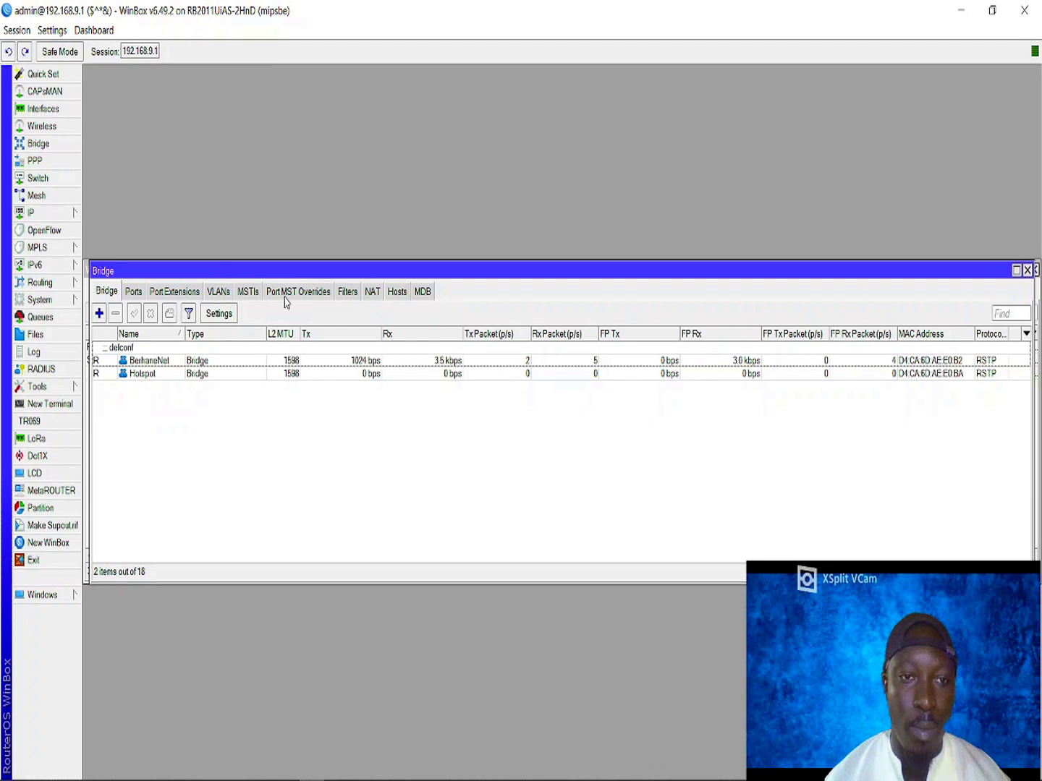
Step: Remove the Owuubii port from the BerhaneNet bridge and close the Bridge window
{"action": "left_click", "coordinate": [132, 291]}
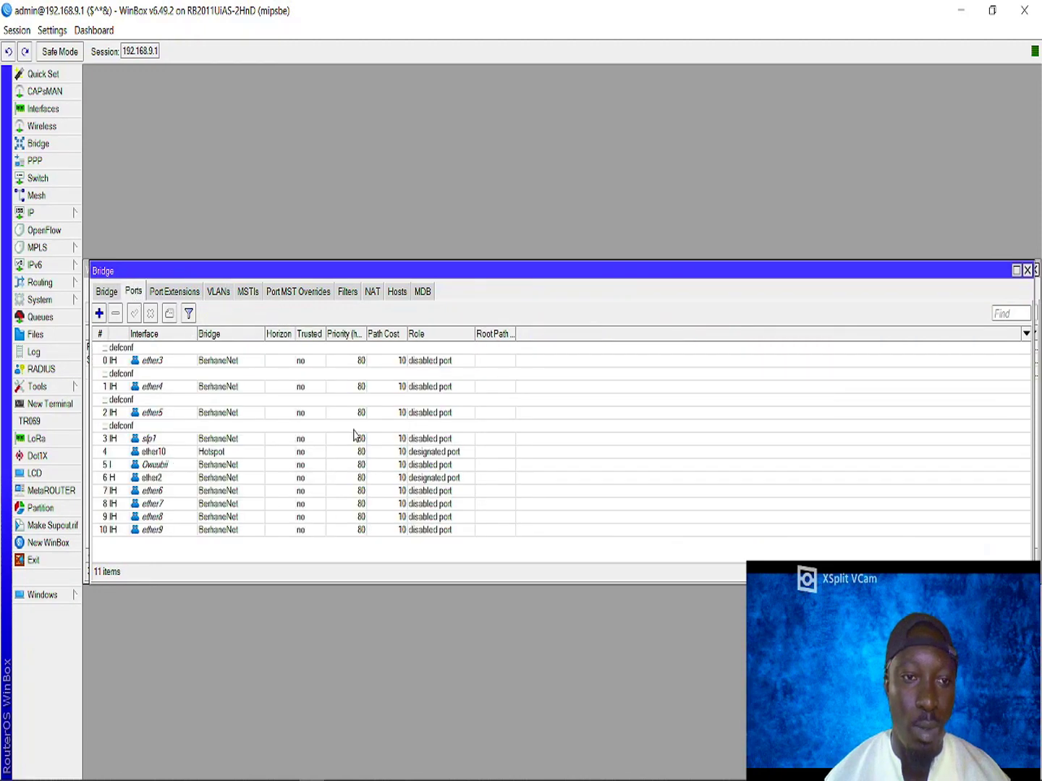
{"action": "left_click", "coordinate": [193, 467]}
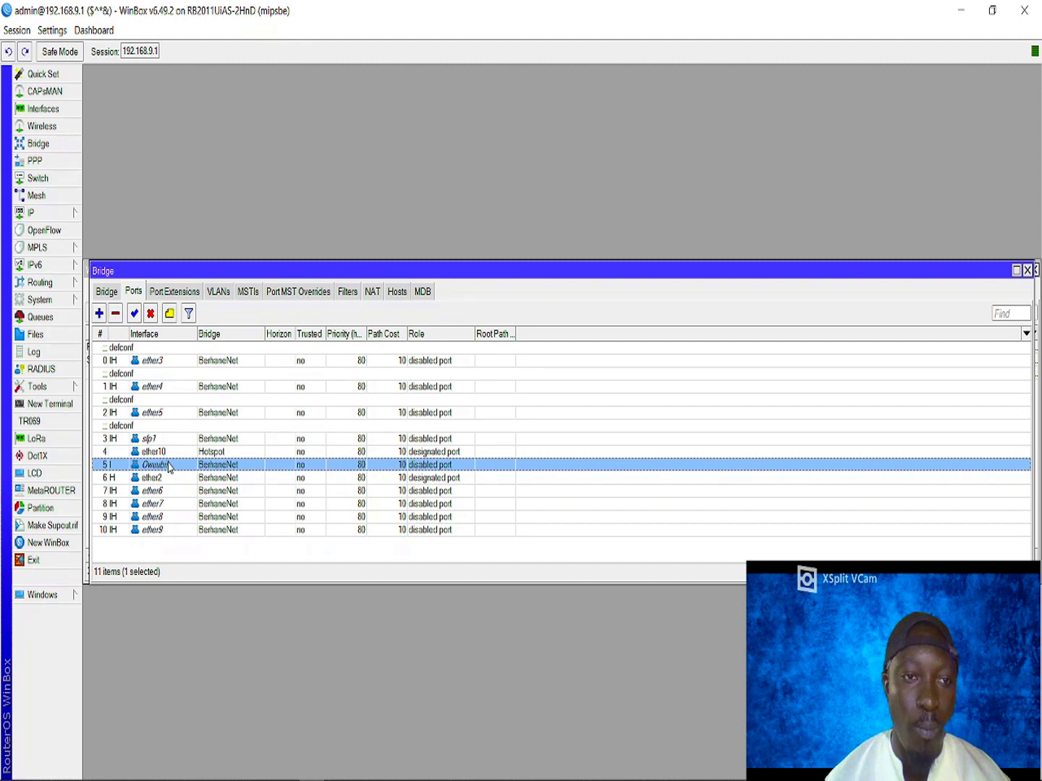
{"action": "left_click", "coordinate": [116, 313]}
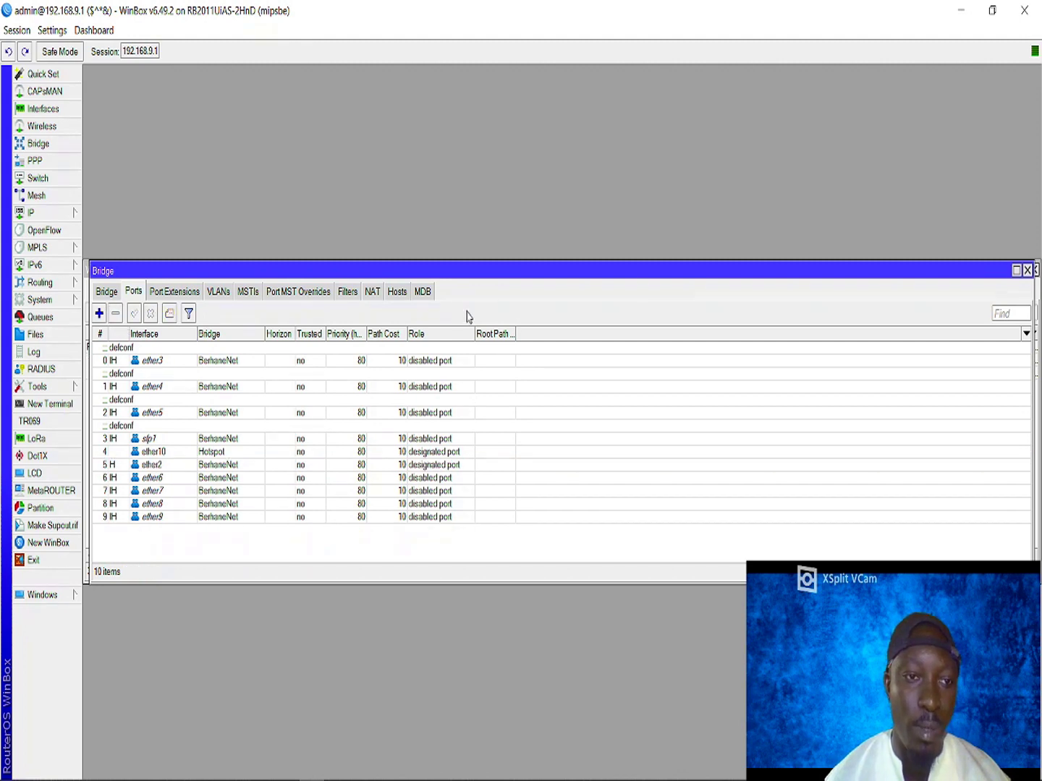
{"action": "left_click", "coordinate": [111, 291]}
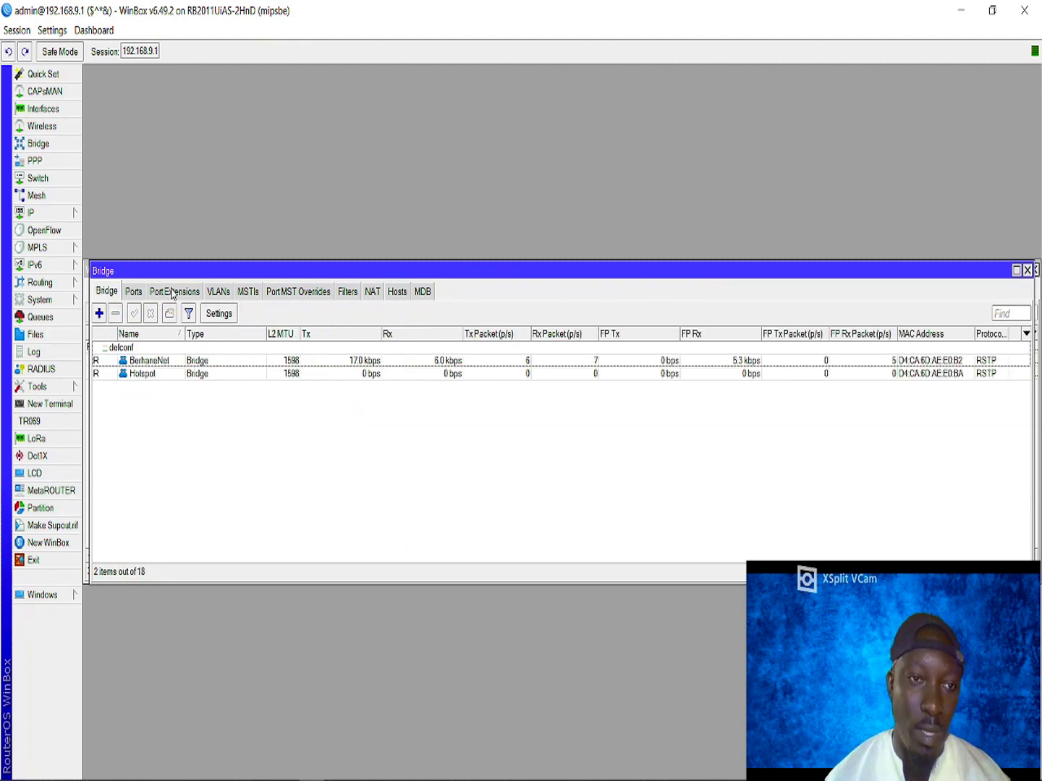
{"action": "left_click", "coordinate": [136, 289]}
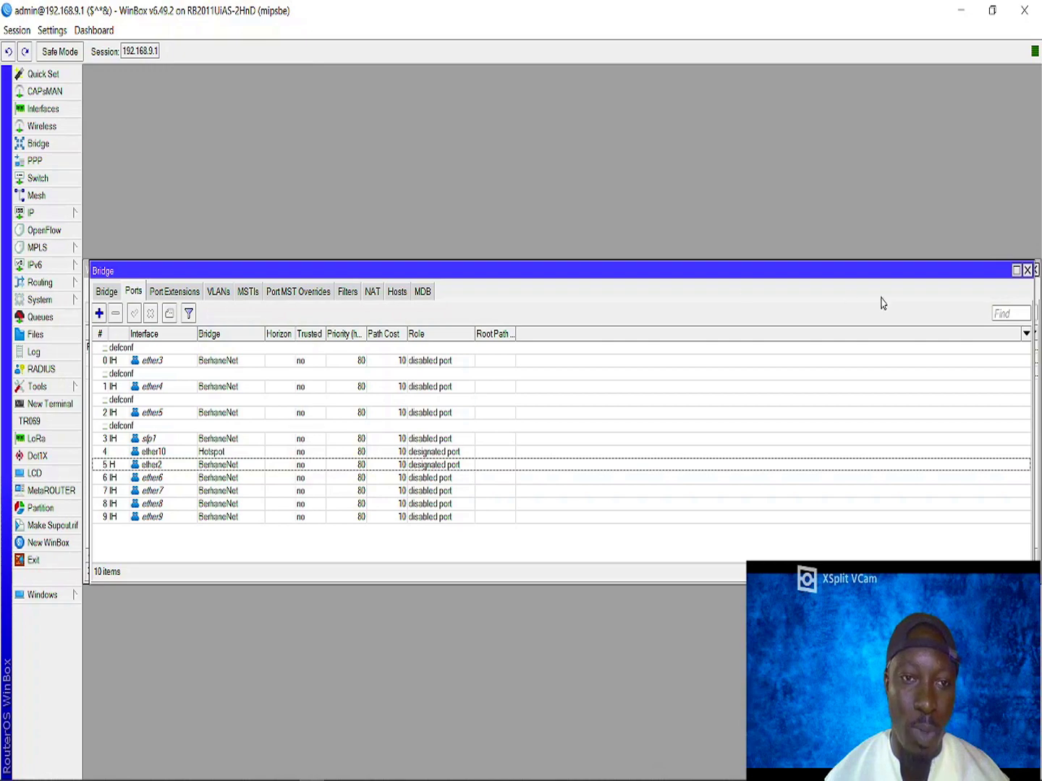
{"action": "left_click", "coordinate": [1027, 269]}
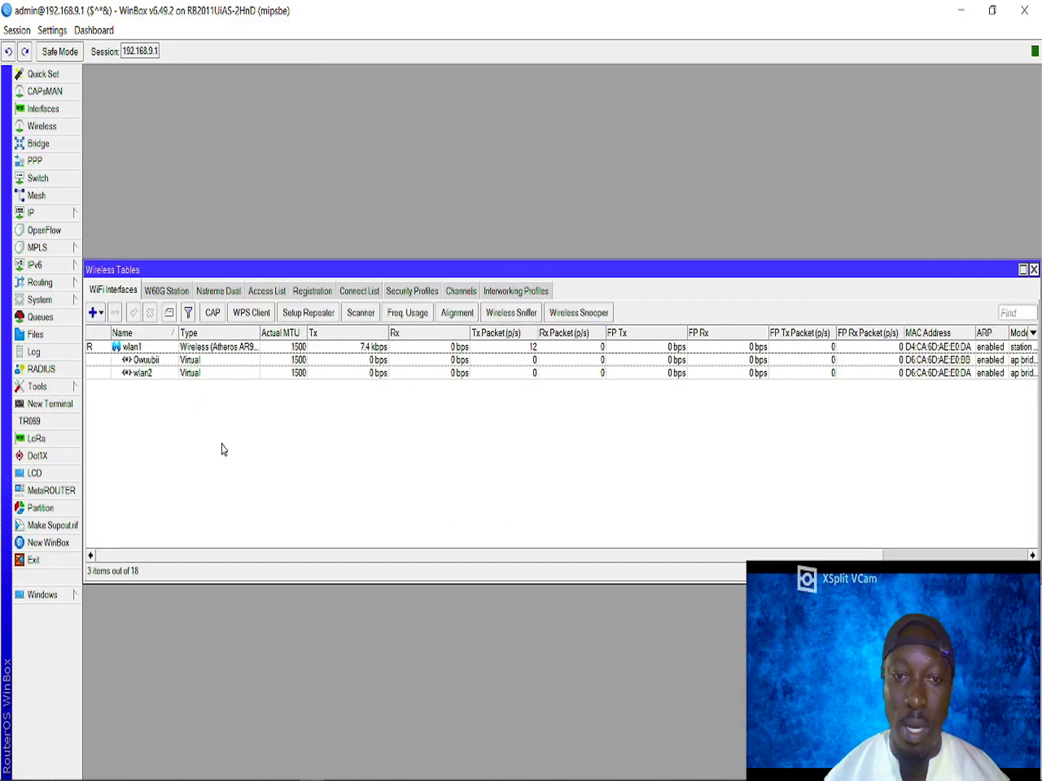
Step: Run DHCP Setup on Owuubii, accepting the suggested address space and gateway 192.168.40.1
{"action": "left_click_drag", "start_coordinate": [340, 277], "coordinate": [337, 167]}
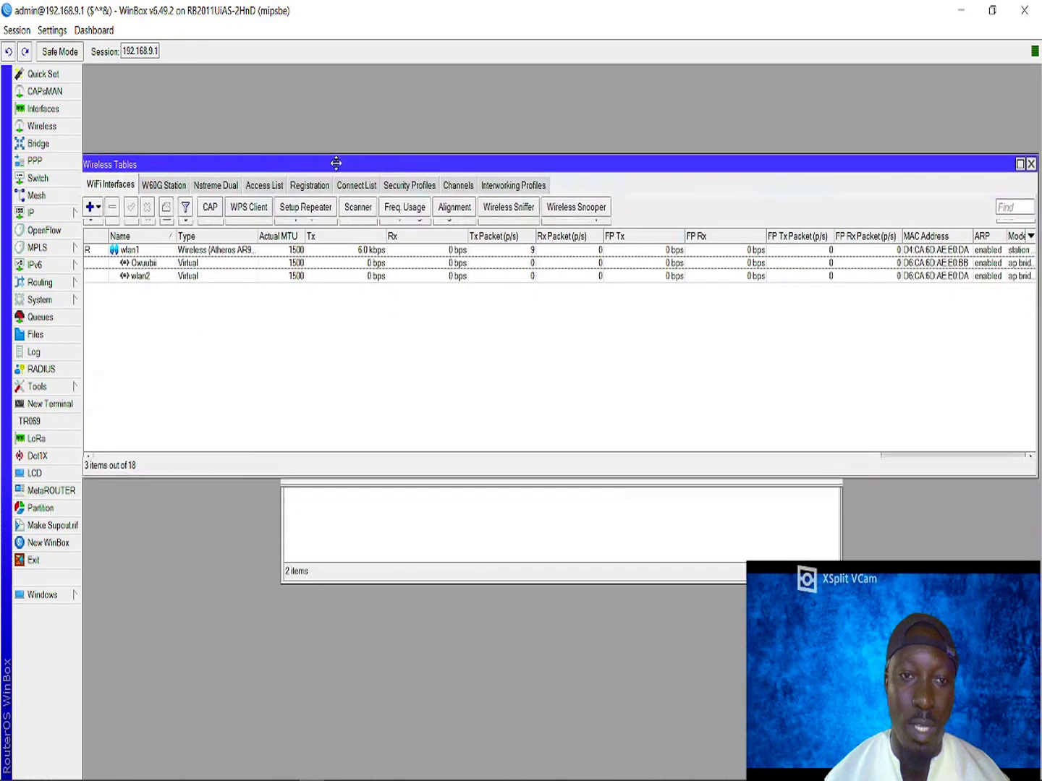
{"action": "left_click", "coordinate": [313, 514]}
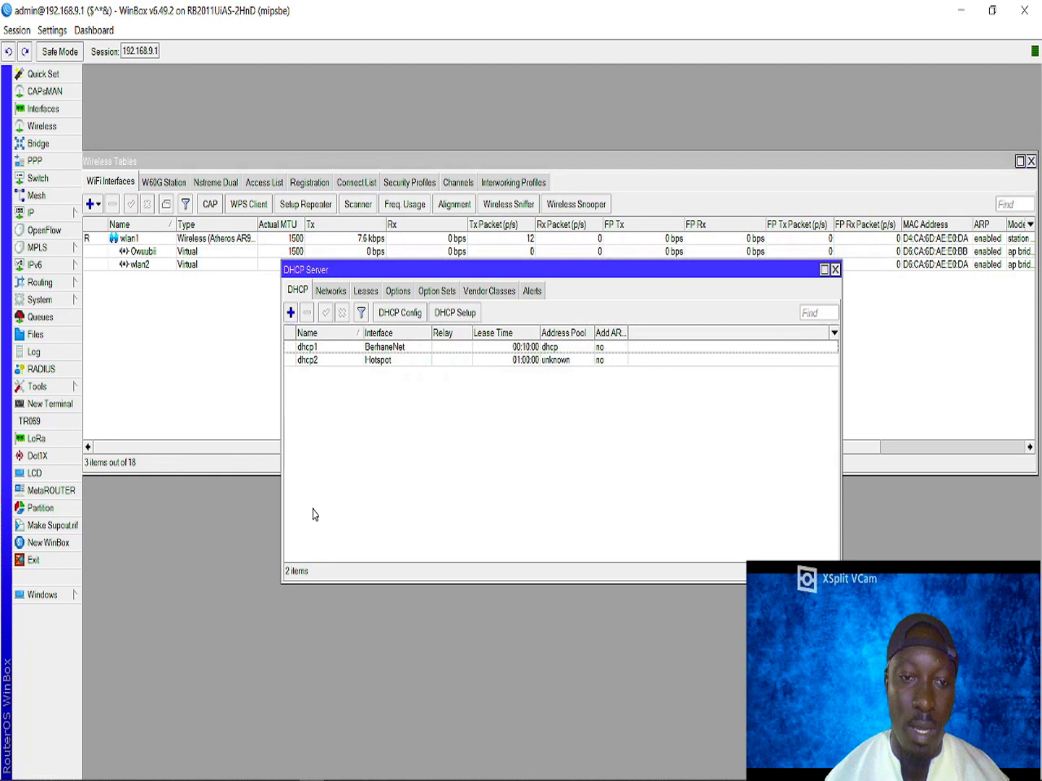
{"action": "left_click", "coordinate": [446, 311]}
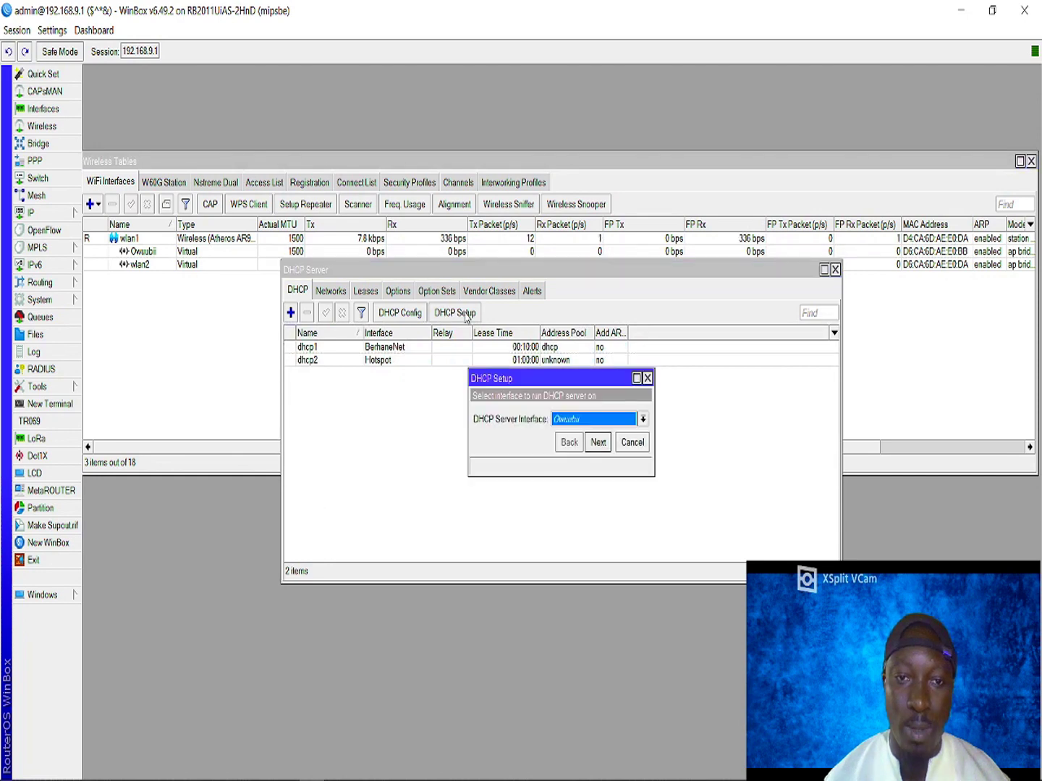
{"action": "left_click", "coordinate": [595, 442]}
{"action": "left_click", "coordinate": [597, 443]}
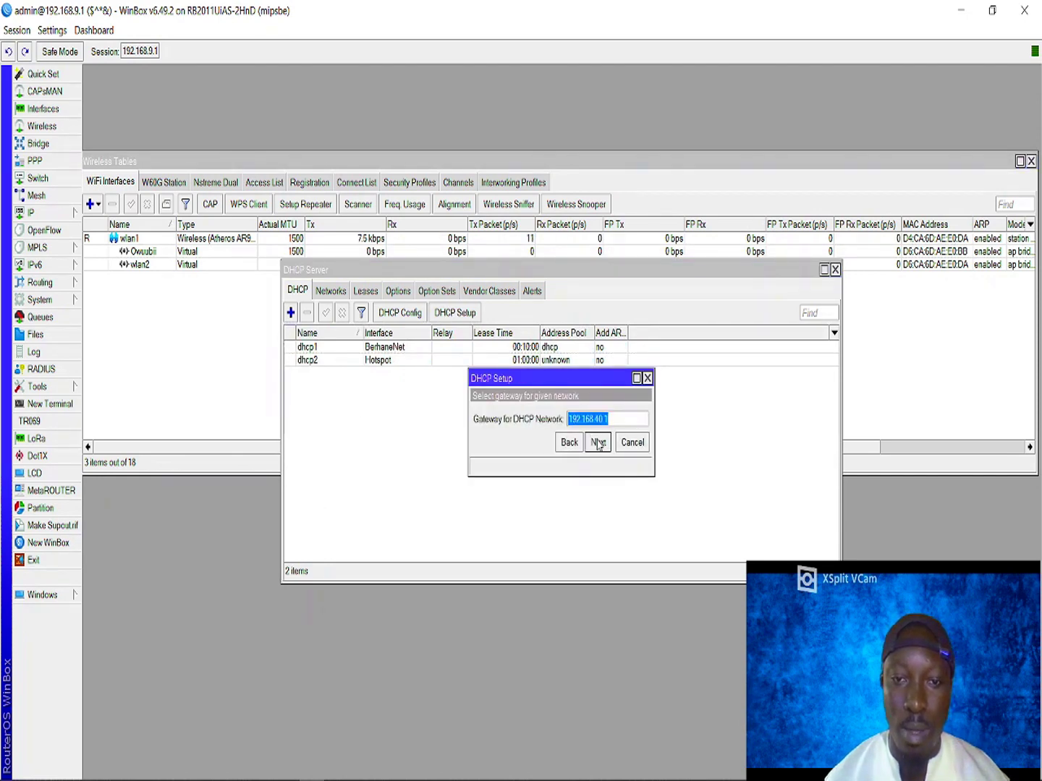
{"action": "left_click", "coordinate": [598, 442]}
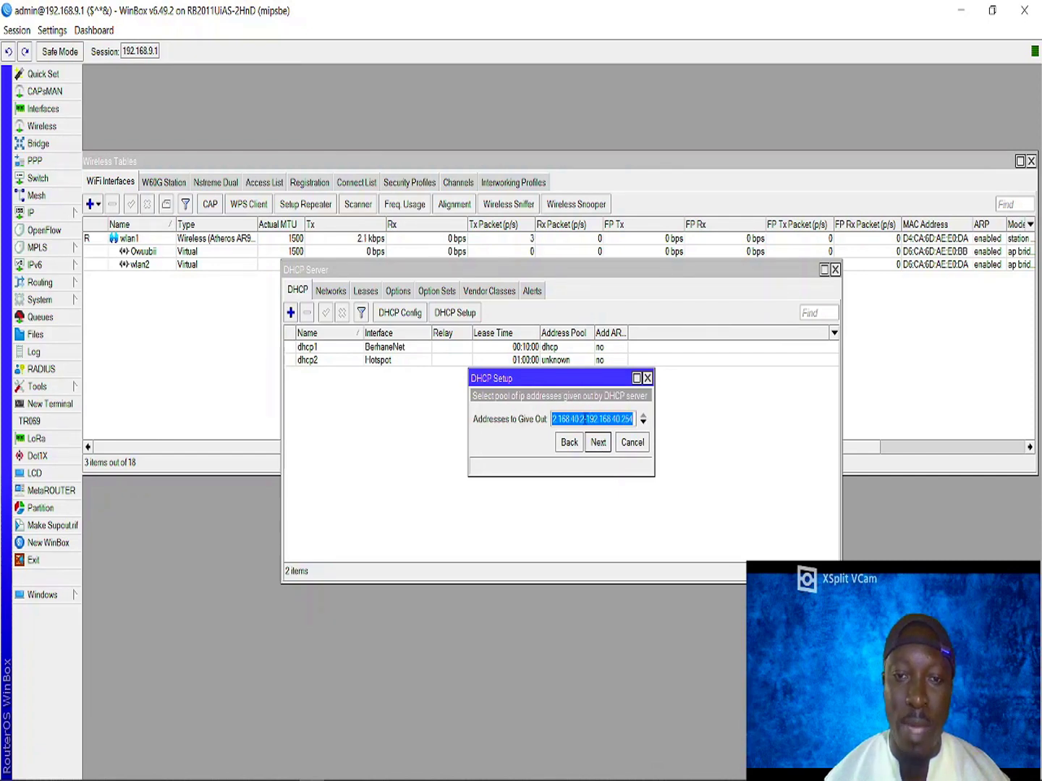
{"action": "left_click", "coordinate": [583, 419]}
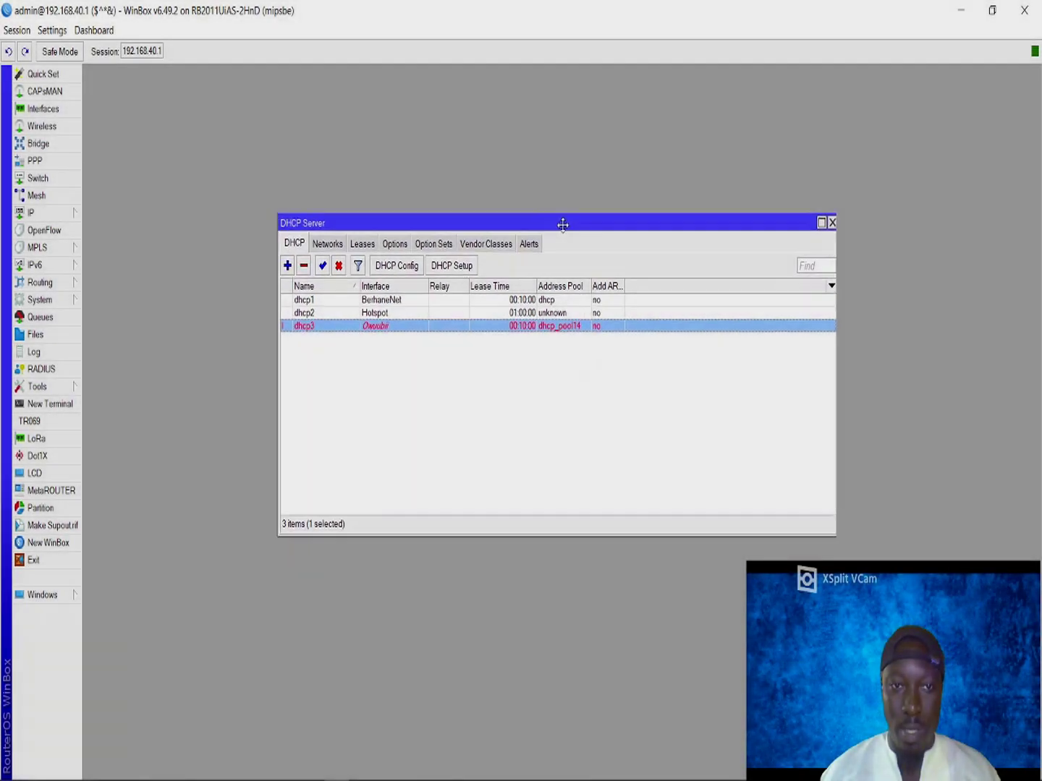
Step: Inspect the Owuubii wireless interface properties, then bring the DHCP Server list forward
{"action": "left_click_drag", "start_coordinate": [535, 233], "coordinate": [609, 222]}
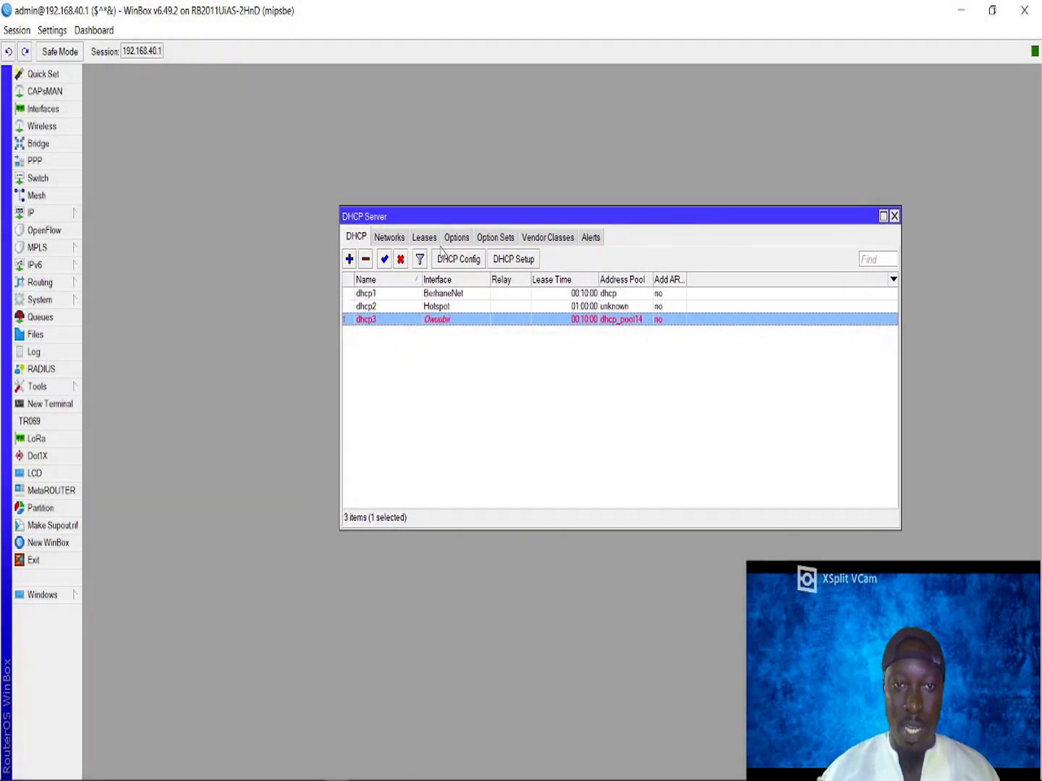
{"action": "left_click", "coordinate": [41, 126]}
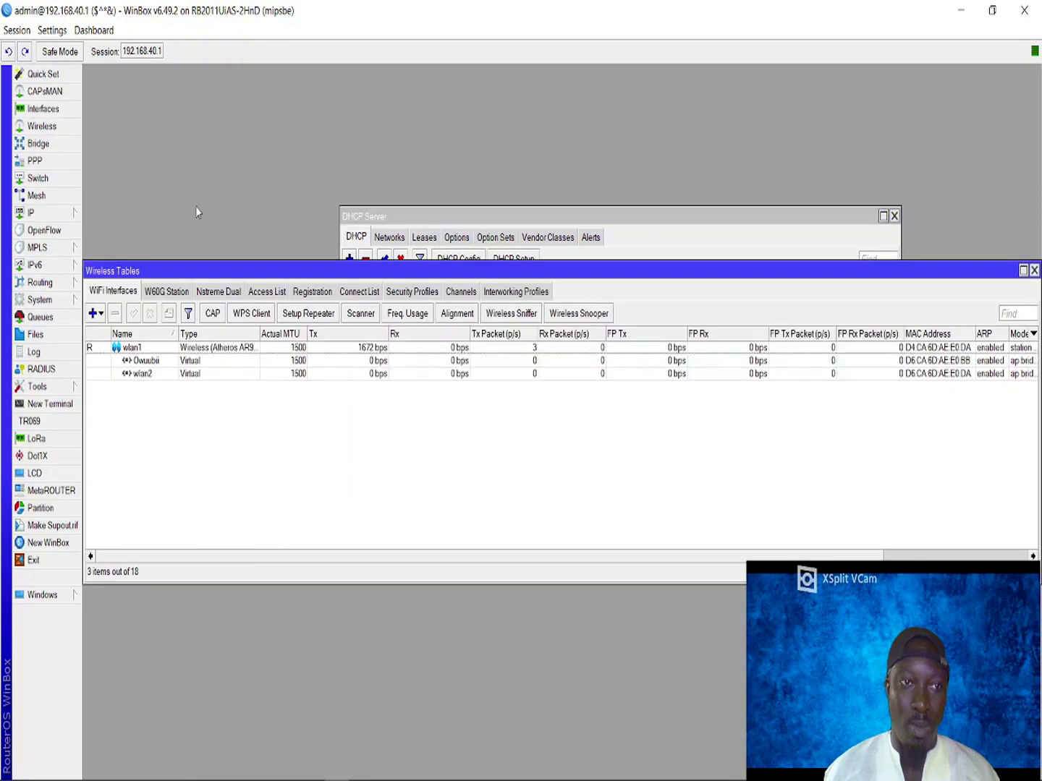
{"action": "double_click", "coordinate": [147, 361]}
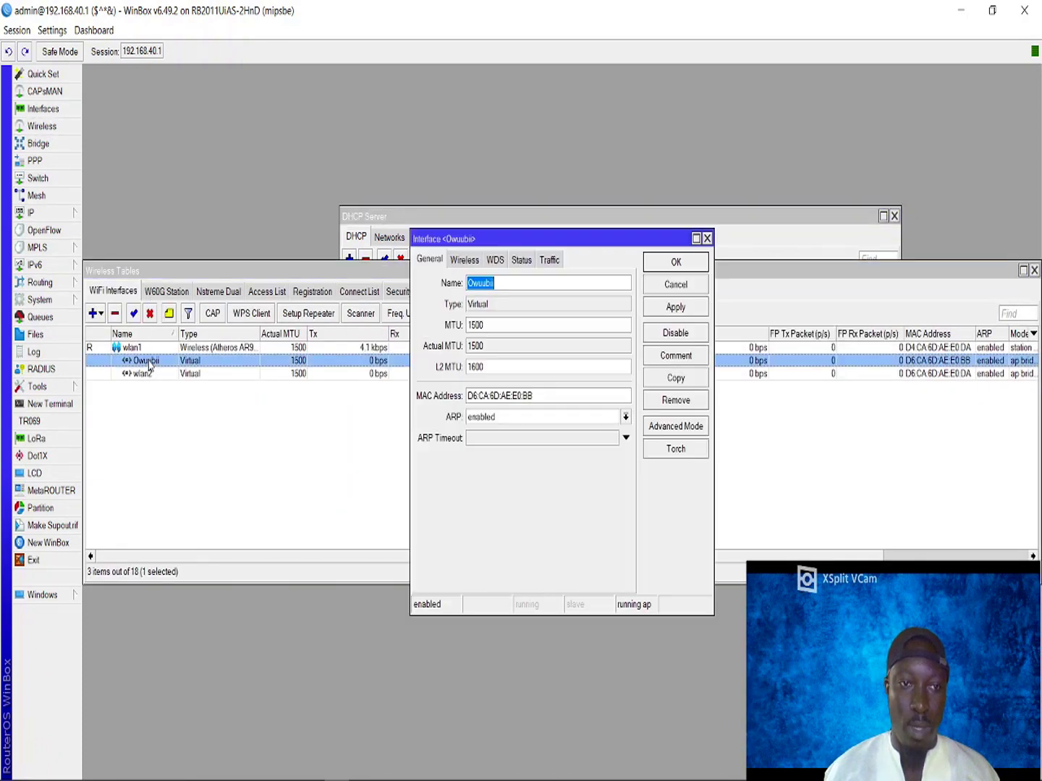
{"action": "left_click", "coordinate": [707, 239]}
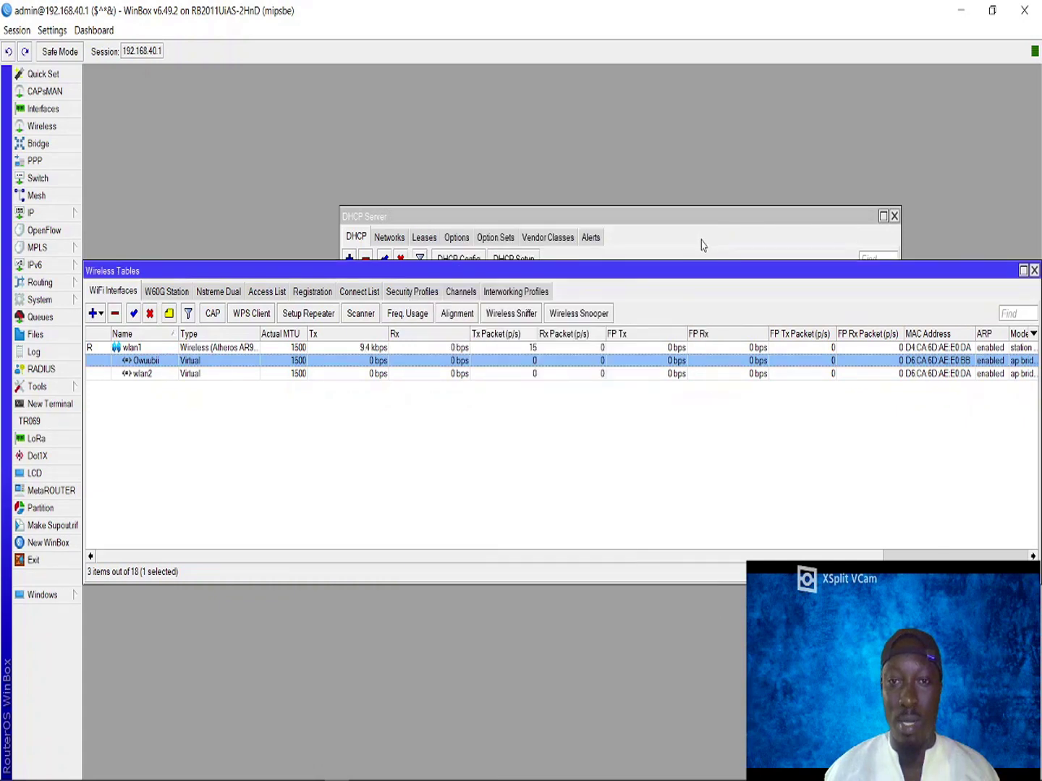
{"action": "left_click", "coordinate": [660, 240]}
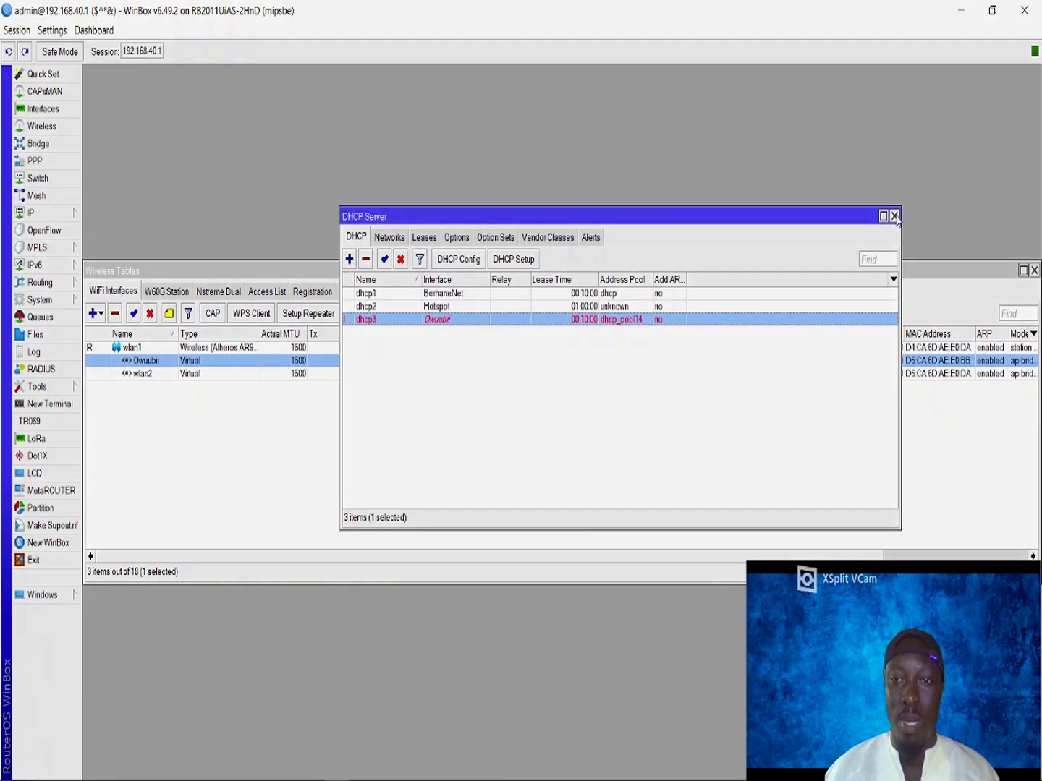
{"action": "left_click", "coordinate": [895, 216]}
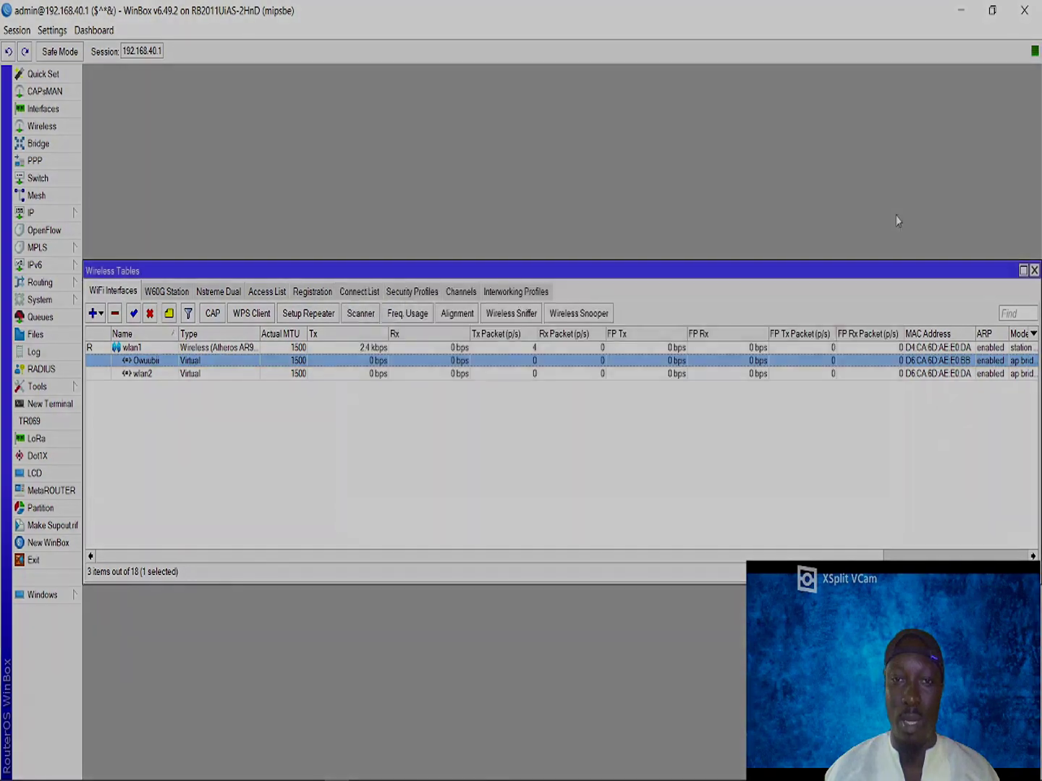